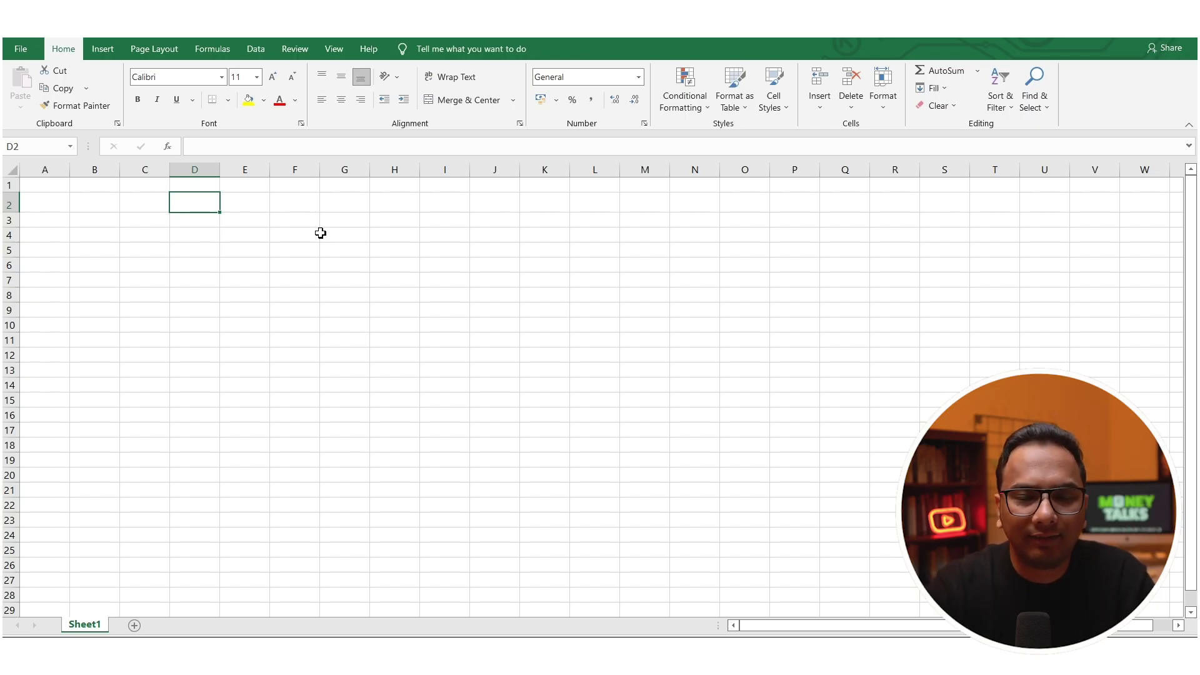
Enter salaries 40,000, 60,000, 80,000, 100,000 and 1,50,000 across D2:H2
type("40000")
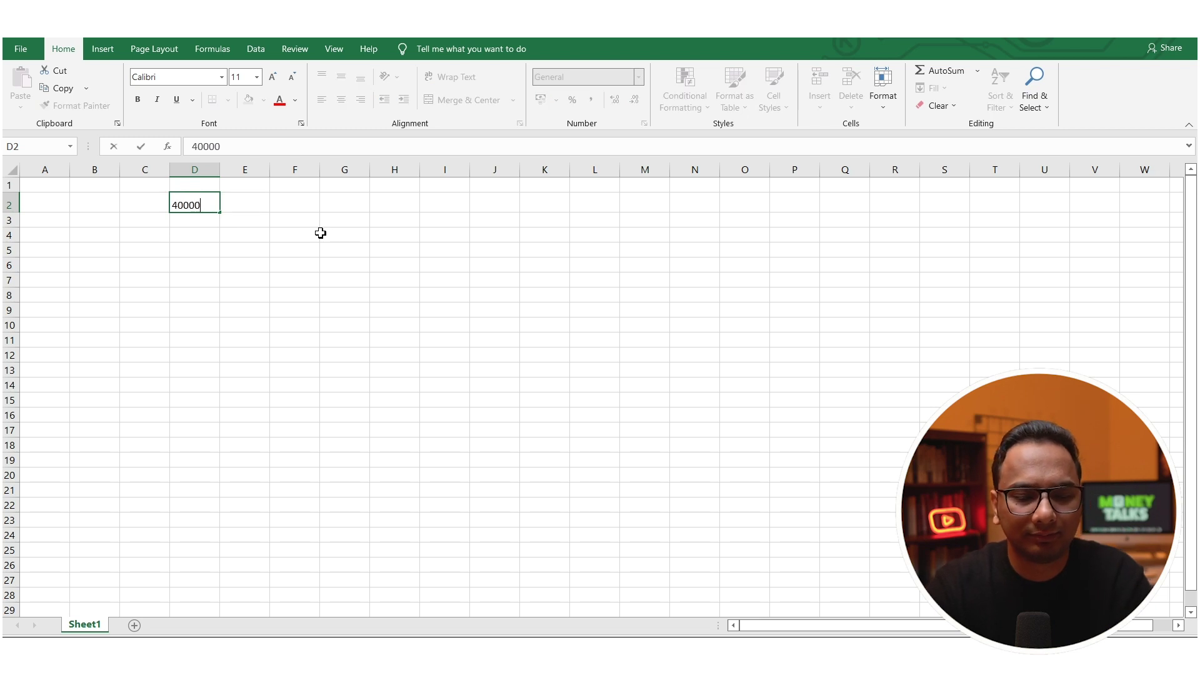
key("Tab")
type("6000")
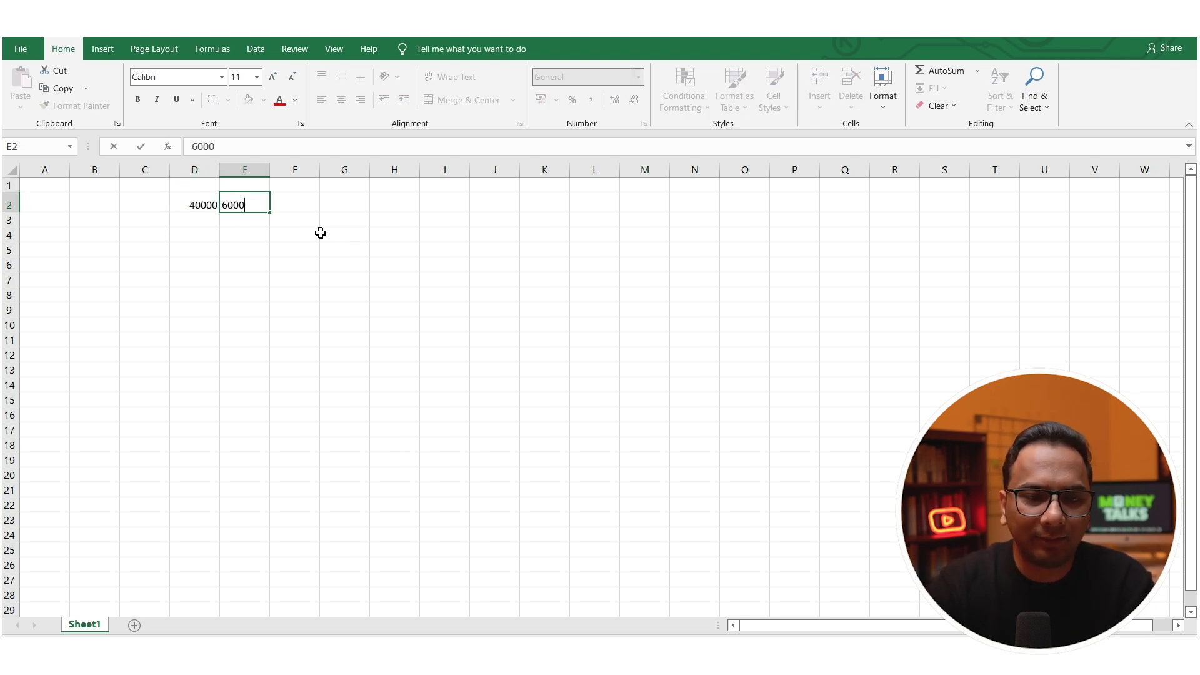
key("Tab")
type("8000")
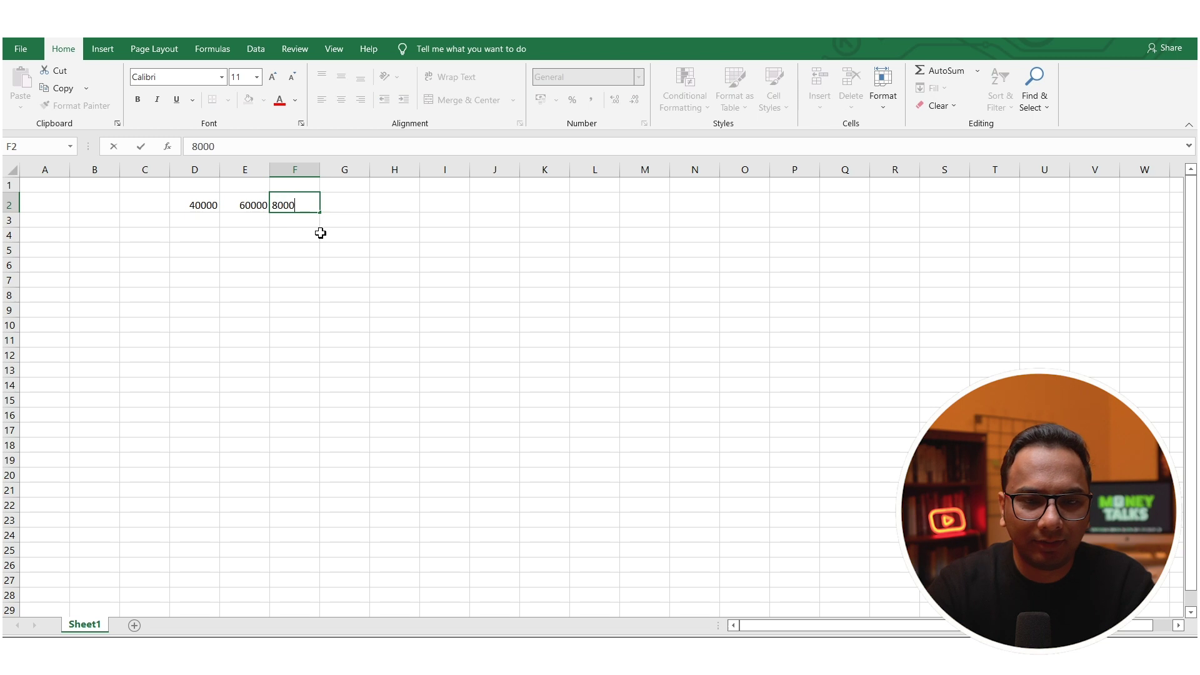
type("0")
key("Tab")
type("1000")
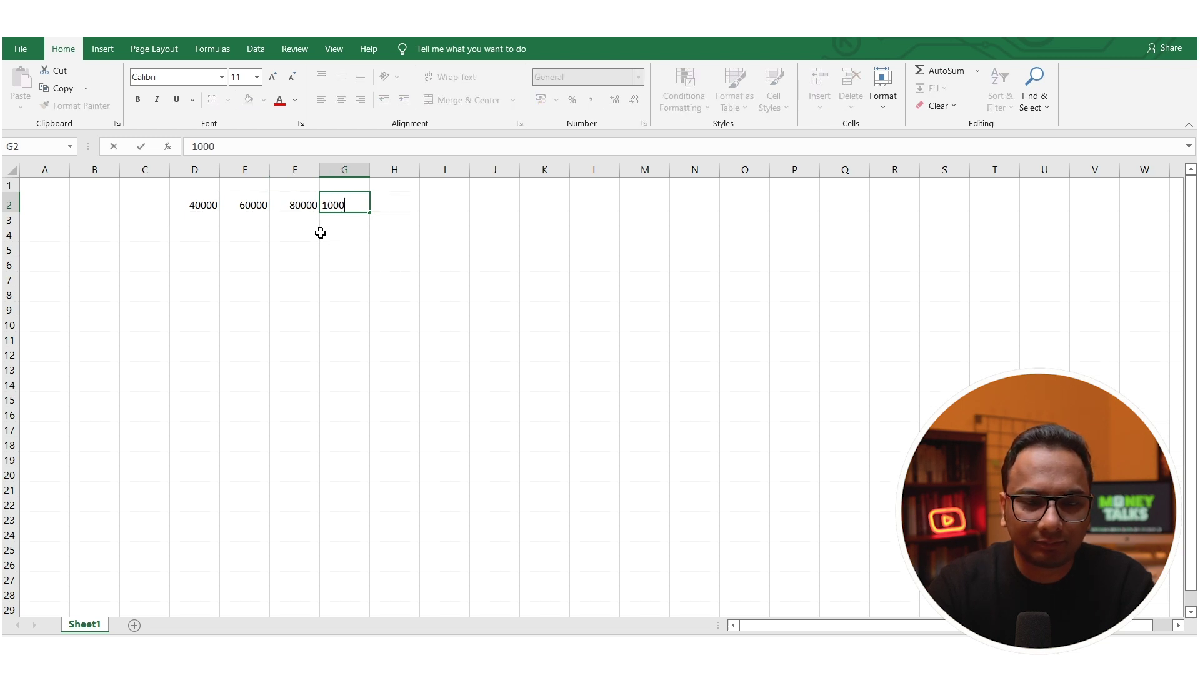
type("00")
key("Tab")
type("1,50,0")
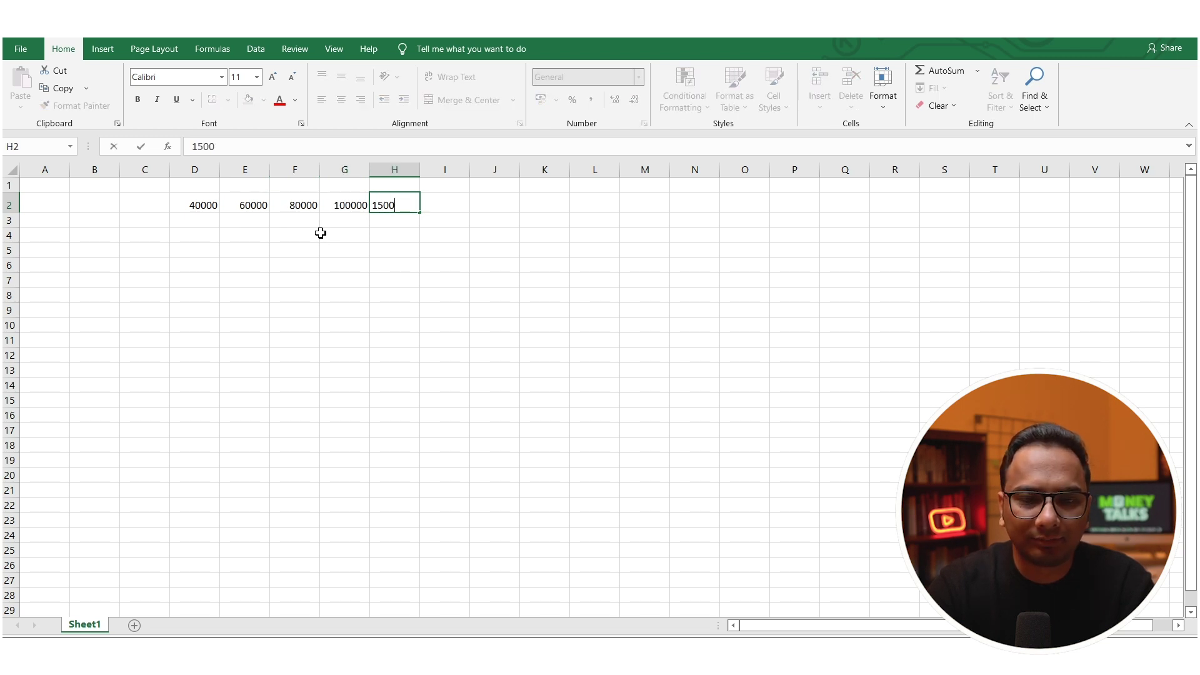
type("0")
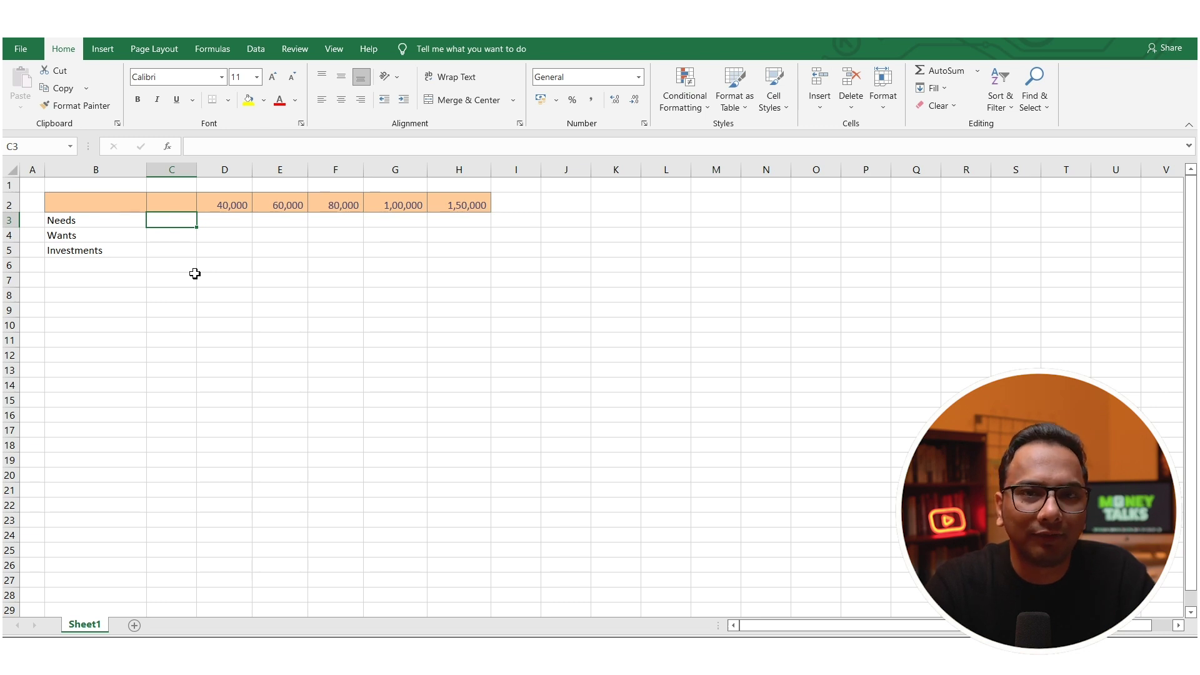
Enter Needs 50%, Wants 30% and Investments 20% in C3:C5
type("50%")
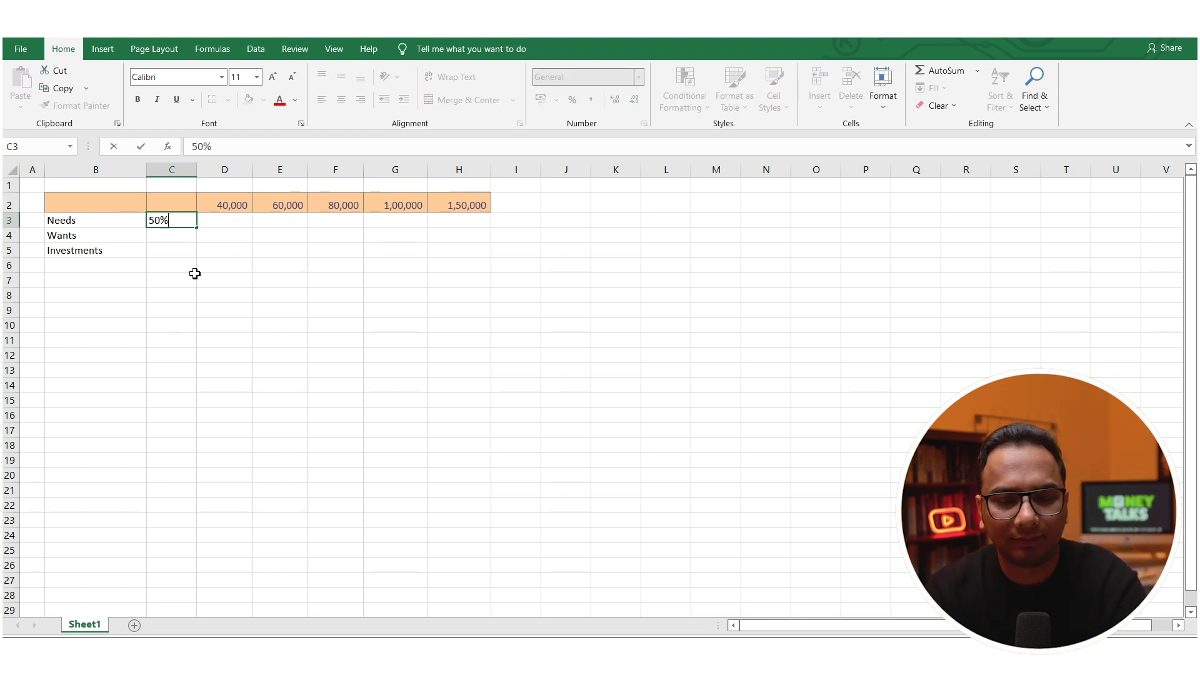
key("Return")
type("30%")
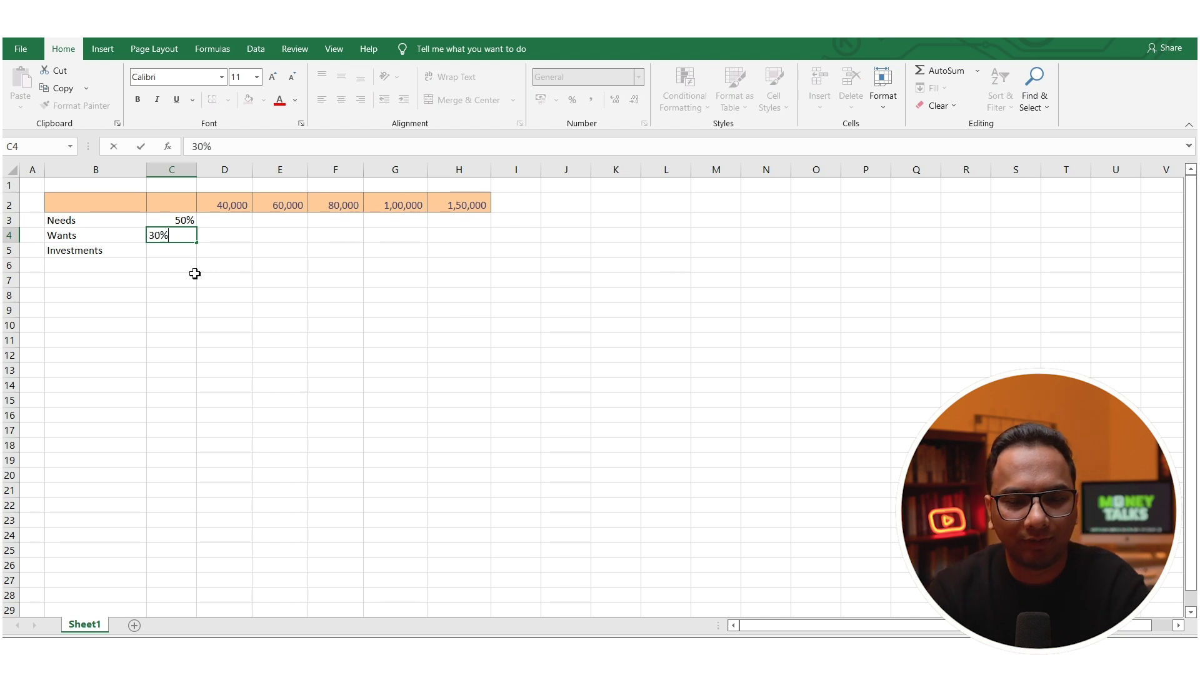
key("Return")
type("20%")
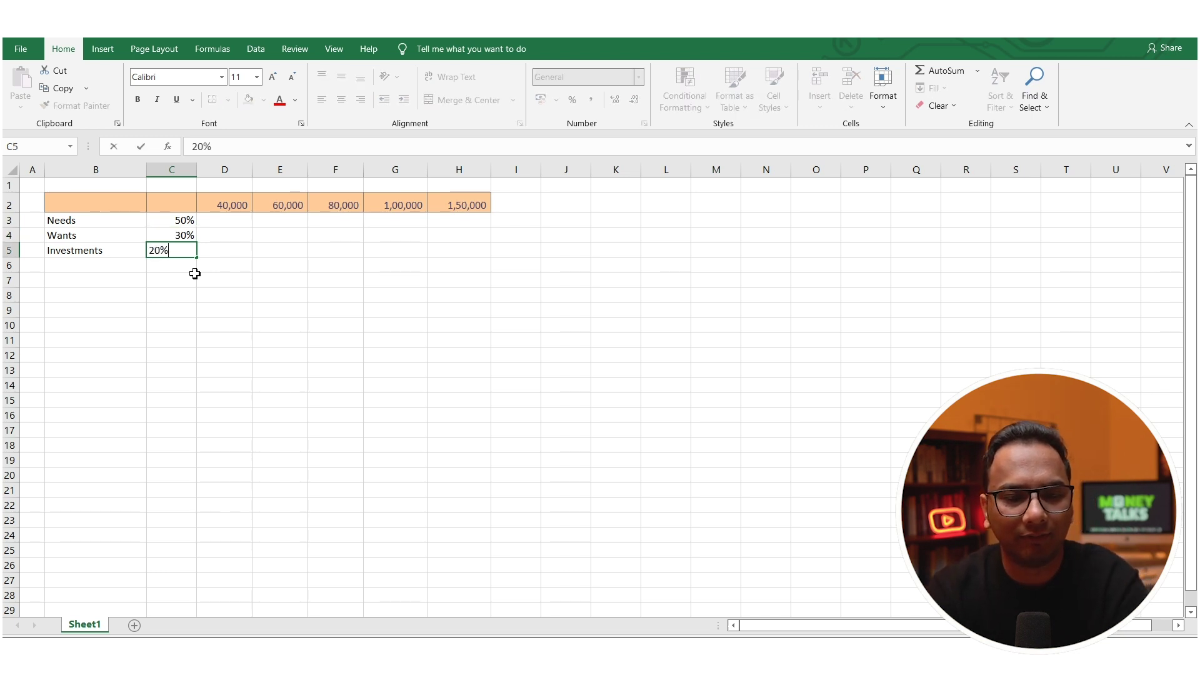
key("Return")
left_click(224, 220)
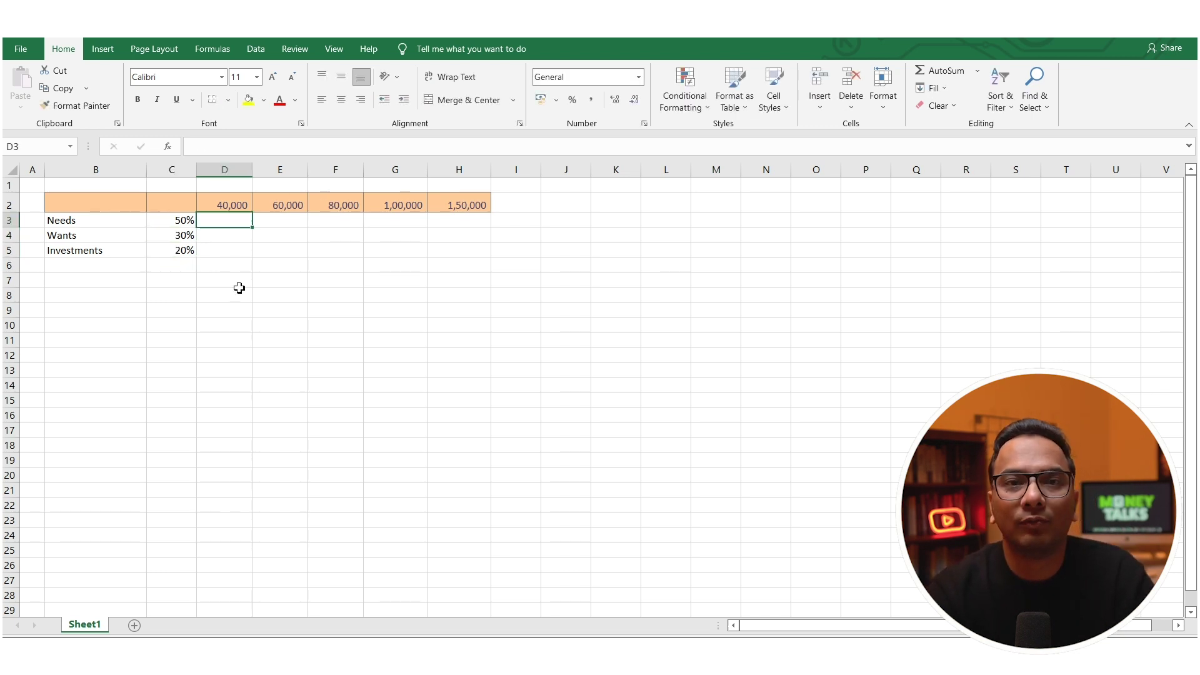
Enter =C3*D2 and =C4*D2, giving Needs 20,000 and Wants 12,000 for the 40,000 salary
type("=")
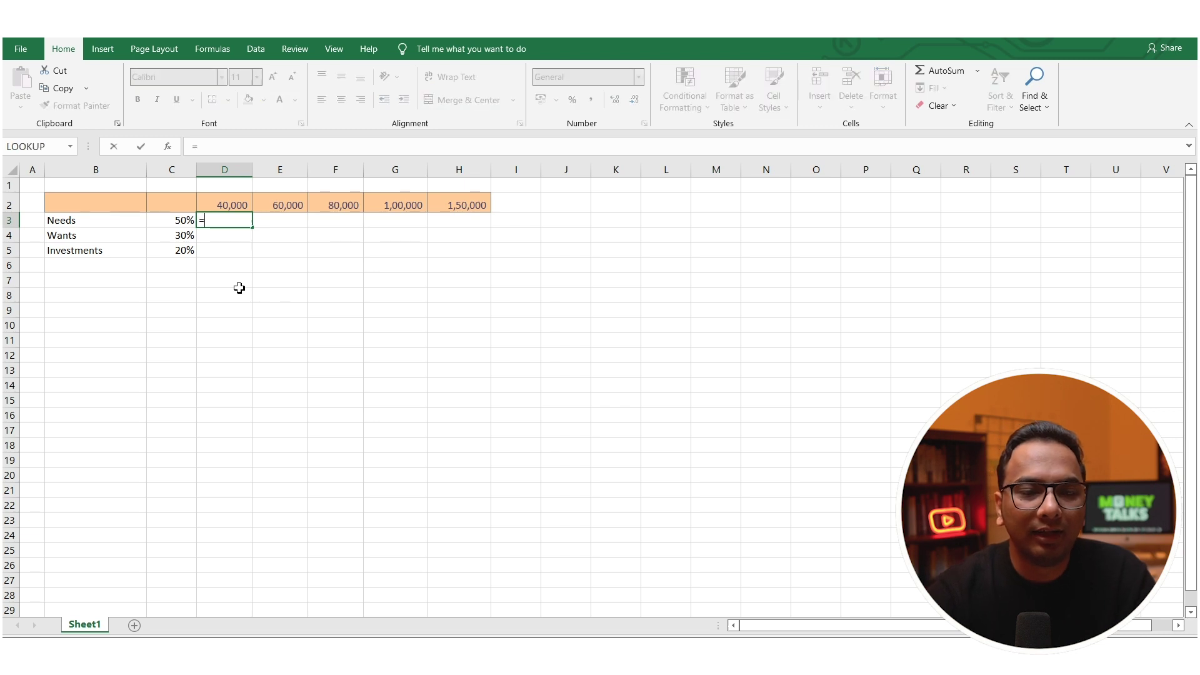
key("Left")
type("*")
key("Up")
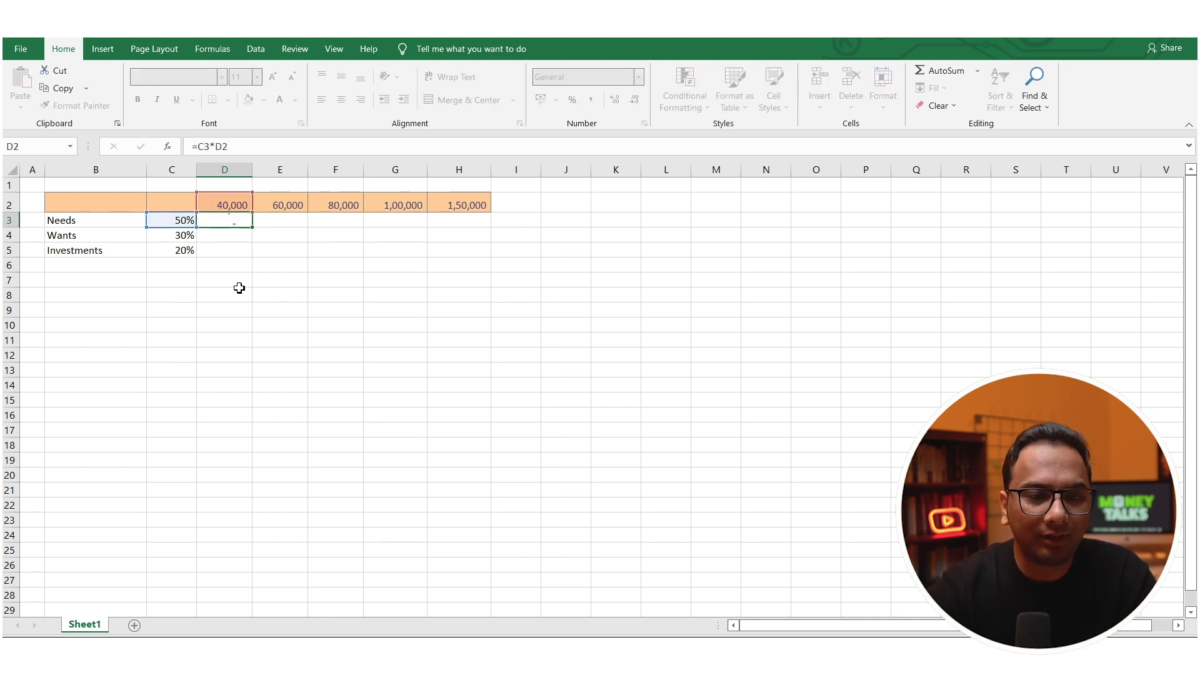
key("Return")
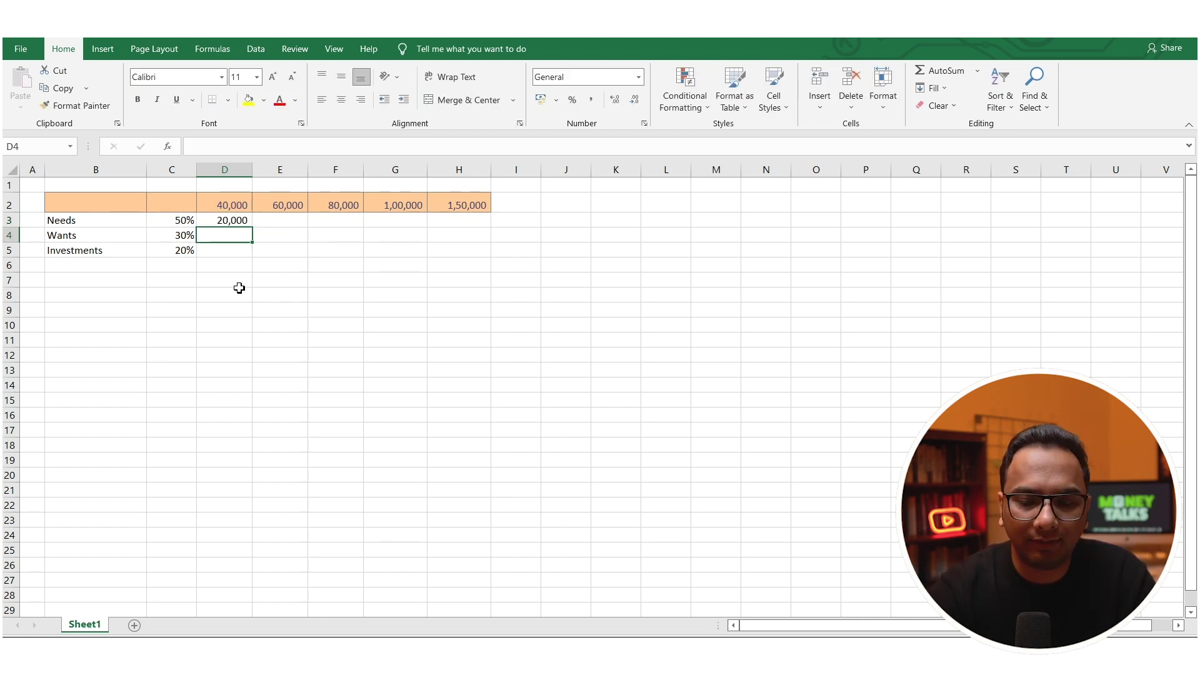
type("=")
key("Left")
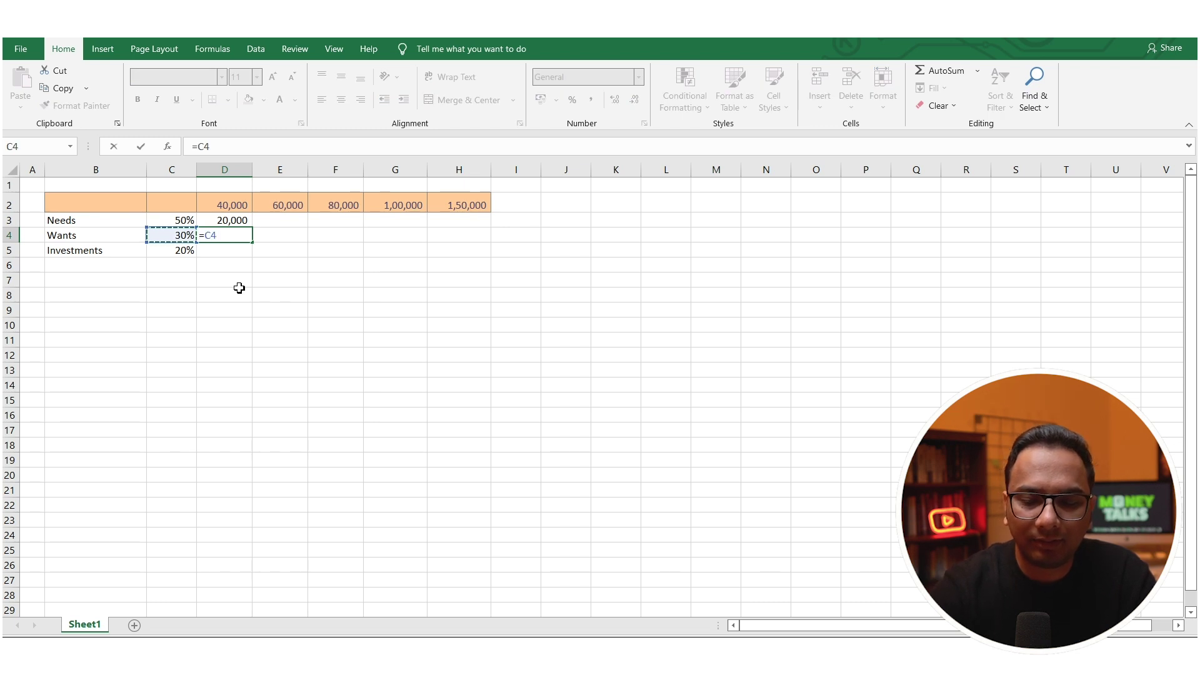
type("*")
key("Up")
key("Up")
key("Return")
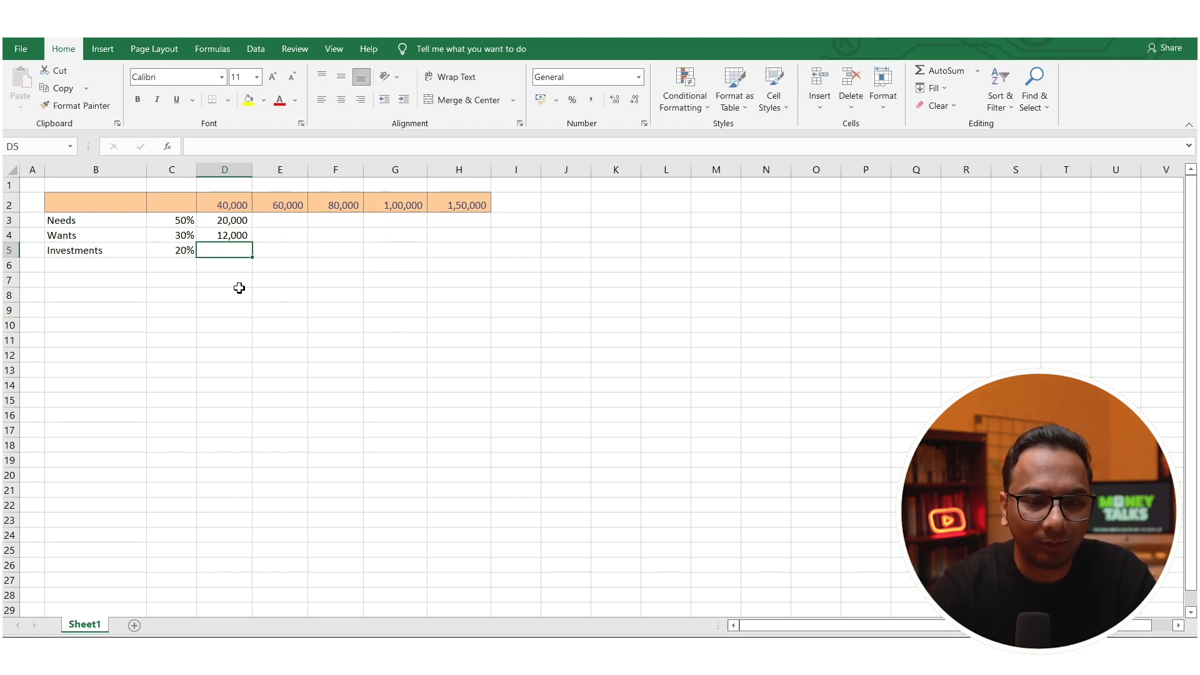
Enter =C5*D2 in D5, giving Investments of 8,000
type("=")
key("Left")
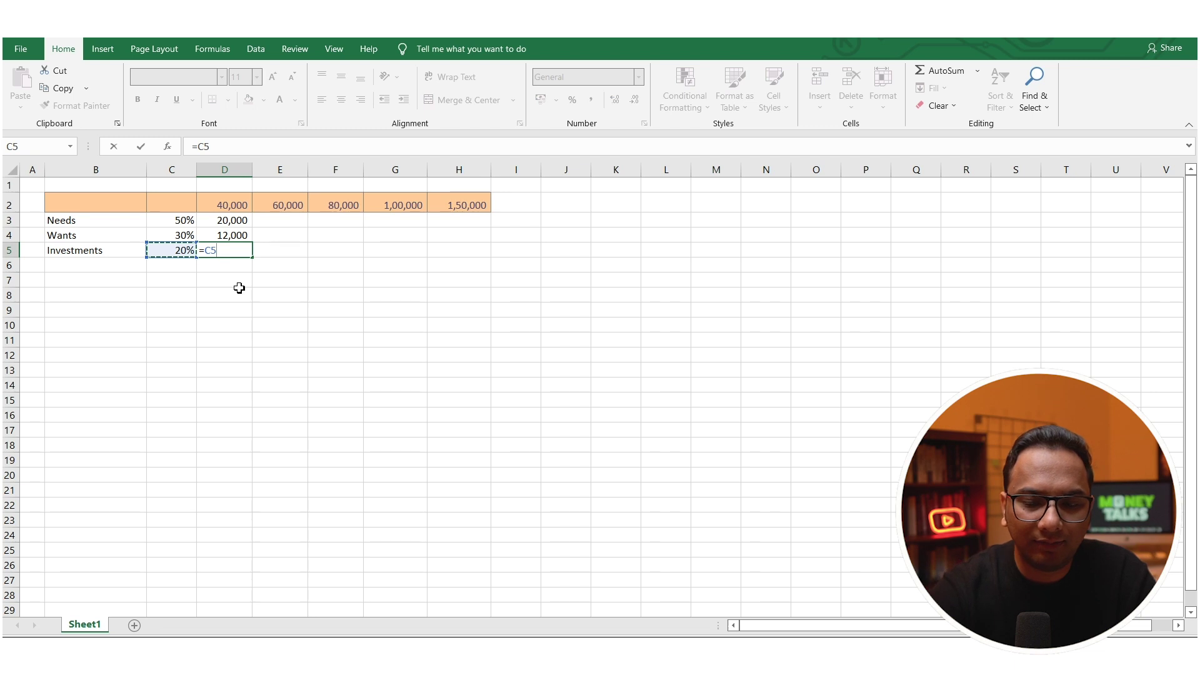
type("*")
key("Up")
key("Up")
key("Up")
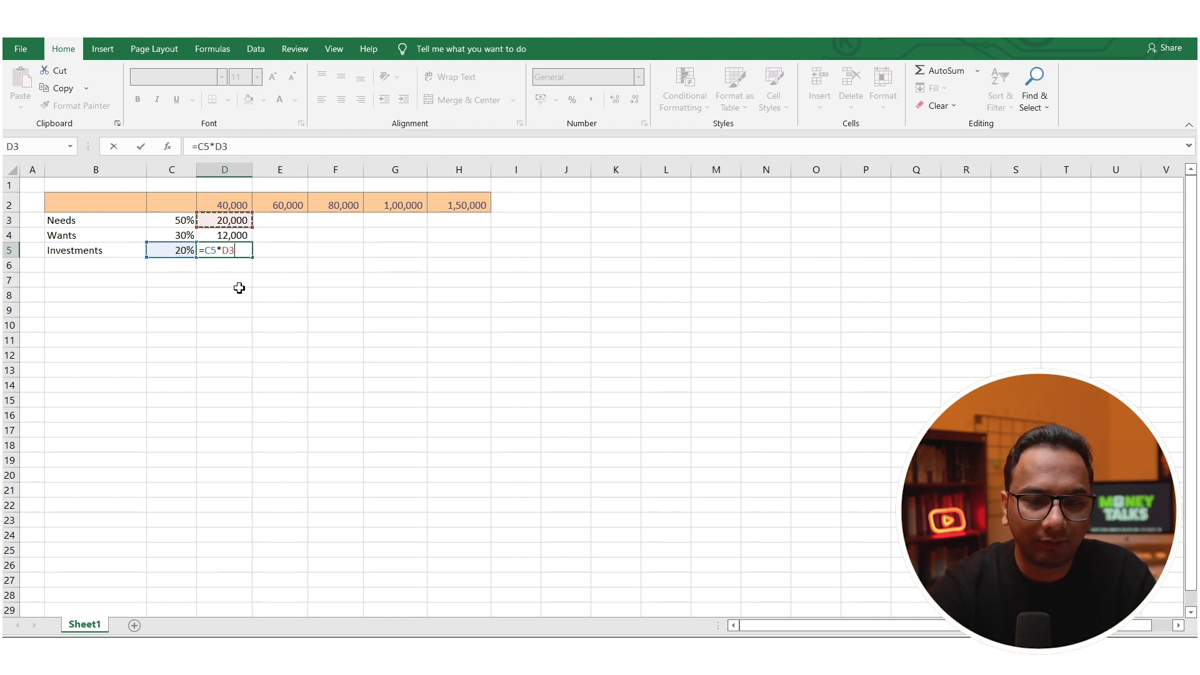
key("Return")
key("Down")
key("Left")
key("Left")
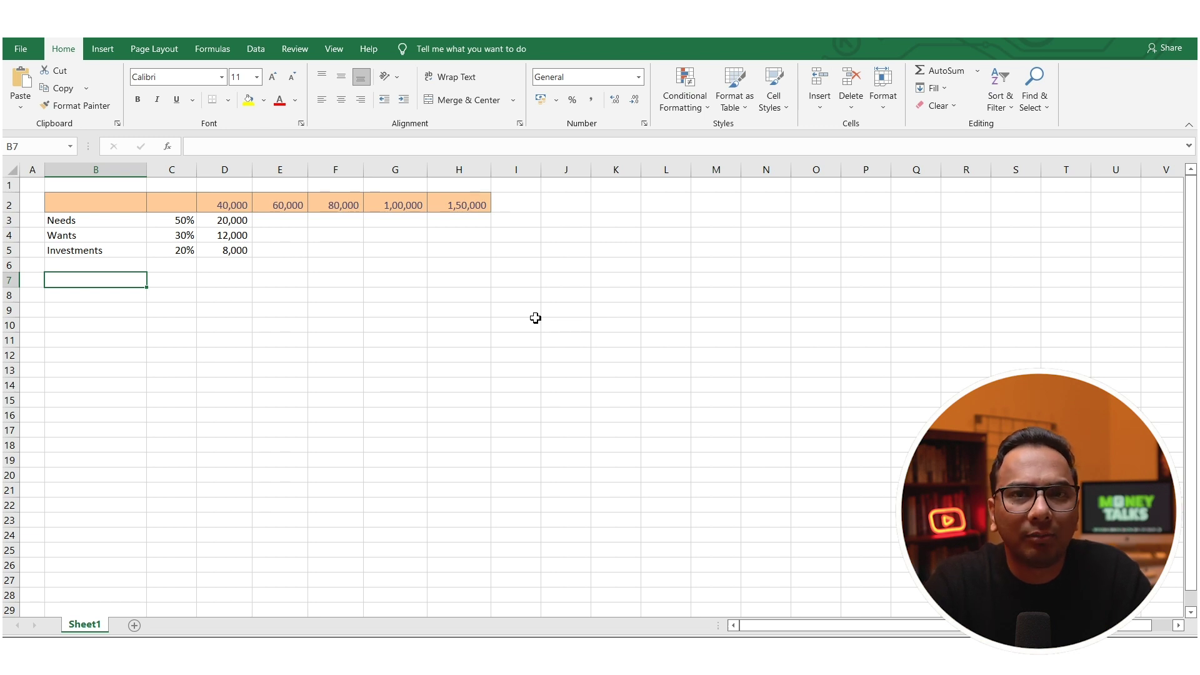
Paste the rent lower/upper range labels and enter rents 10,000 and 12,000 in D7:D8
type("Rent - Lower Range Rent - Upper Range")
key("Right")
key("Right")
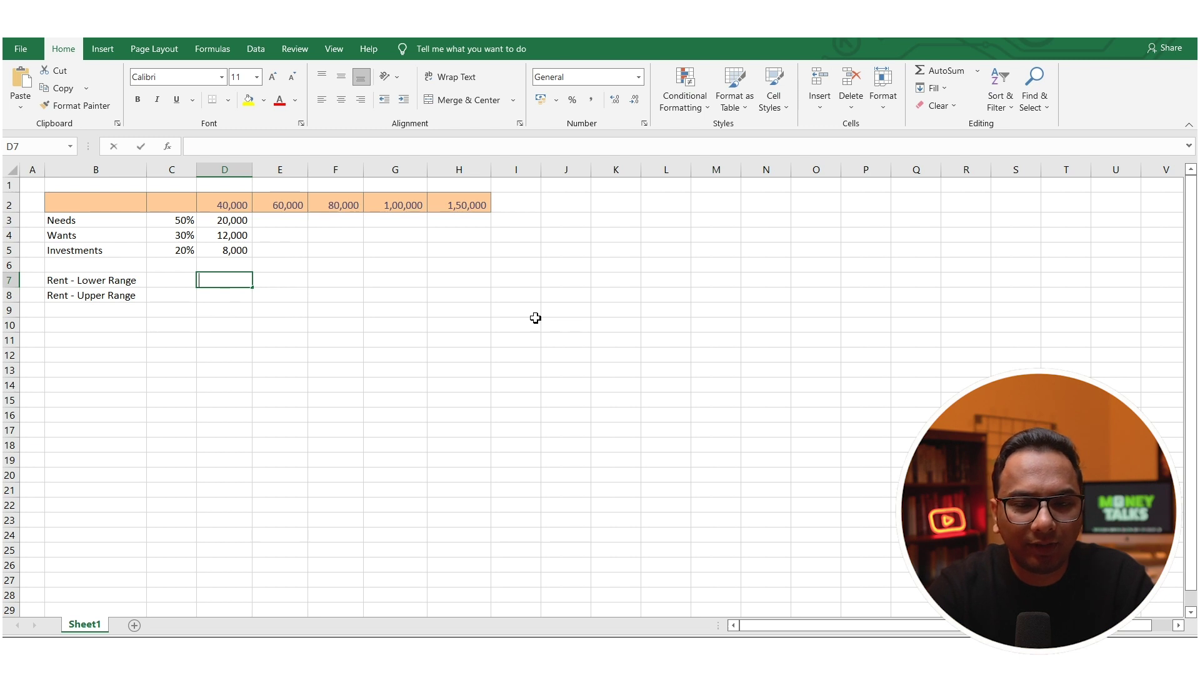
type("10000")
key("Return")
type("12")
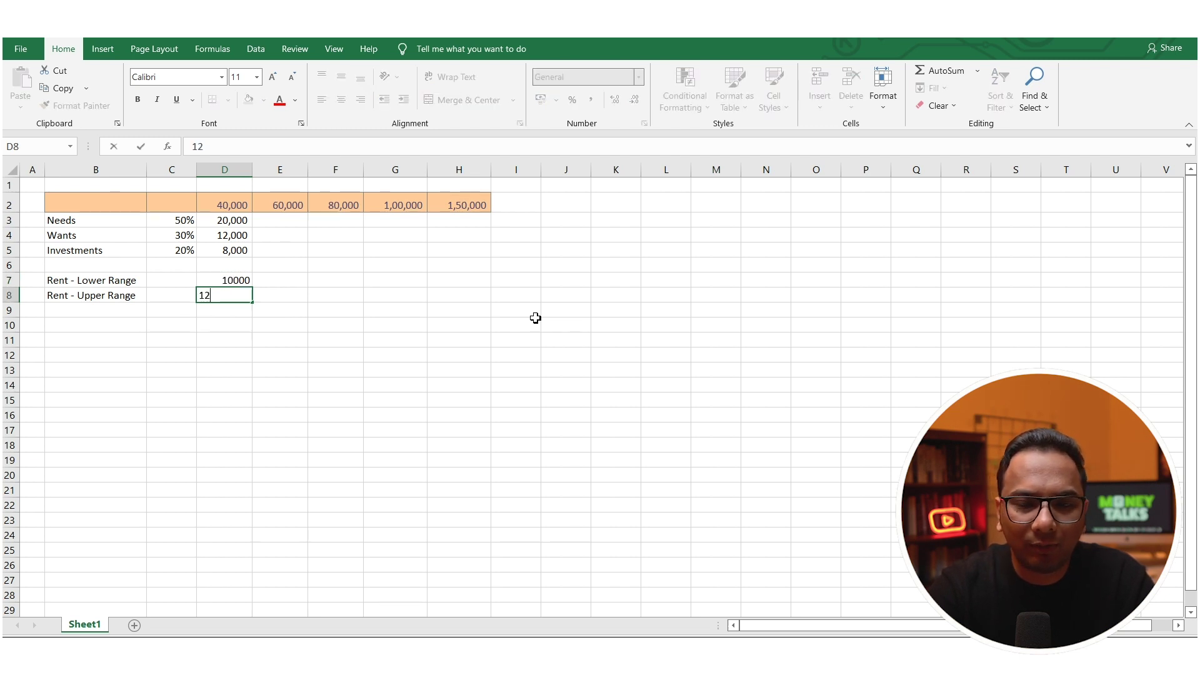
key("Return")
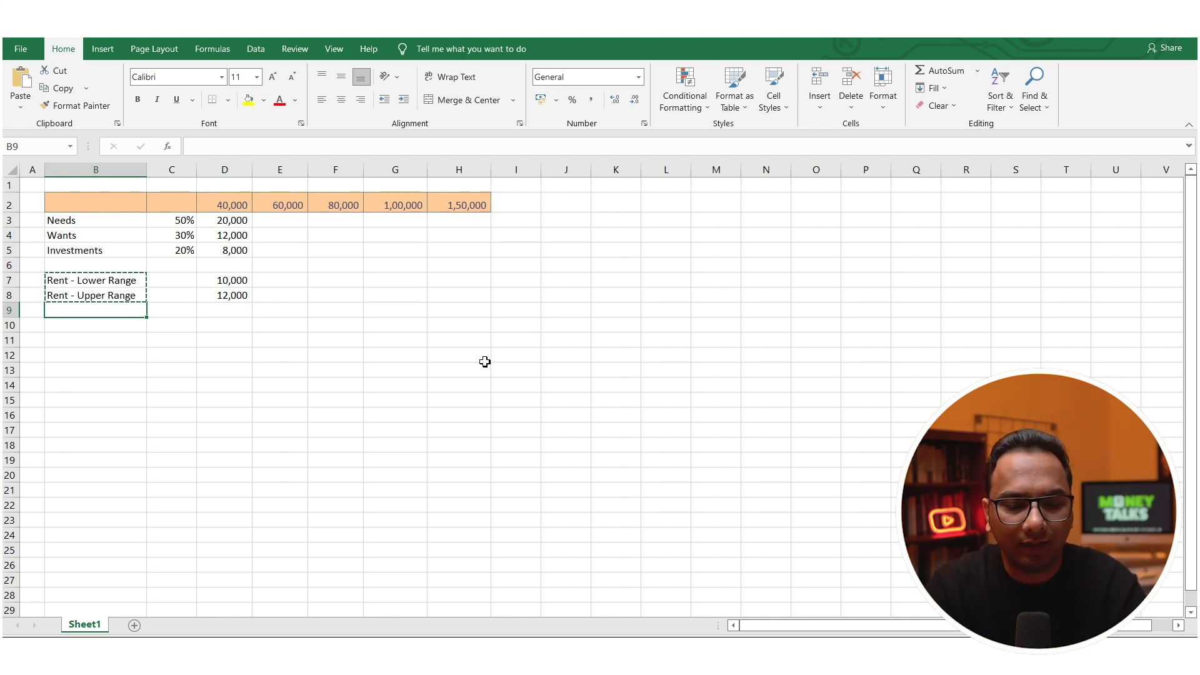
Label rows 9–10 and show the lower rent's share of Needs (=D7/D3) as a percentage
type("Rent - Lower Range Rent - Upper Range")
key("Right")
key("Right")
type("+")
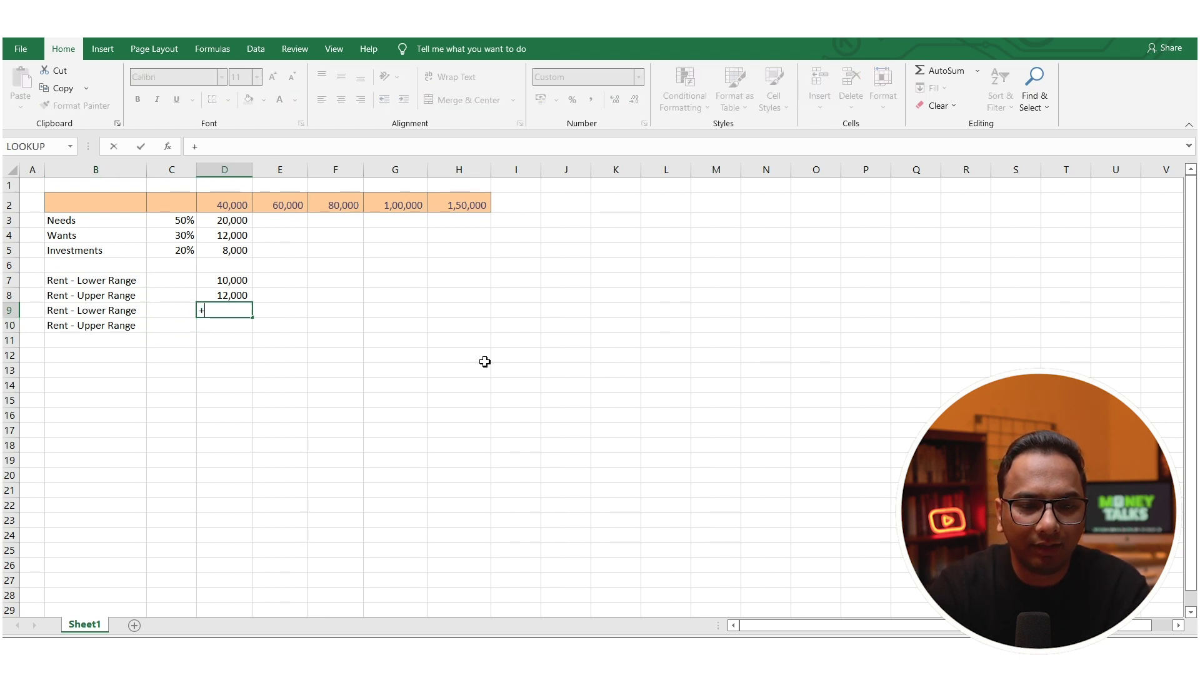
key("Up")
key("Up")
type("/")
key("Up")
key("Up")
key("Up")
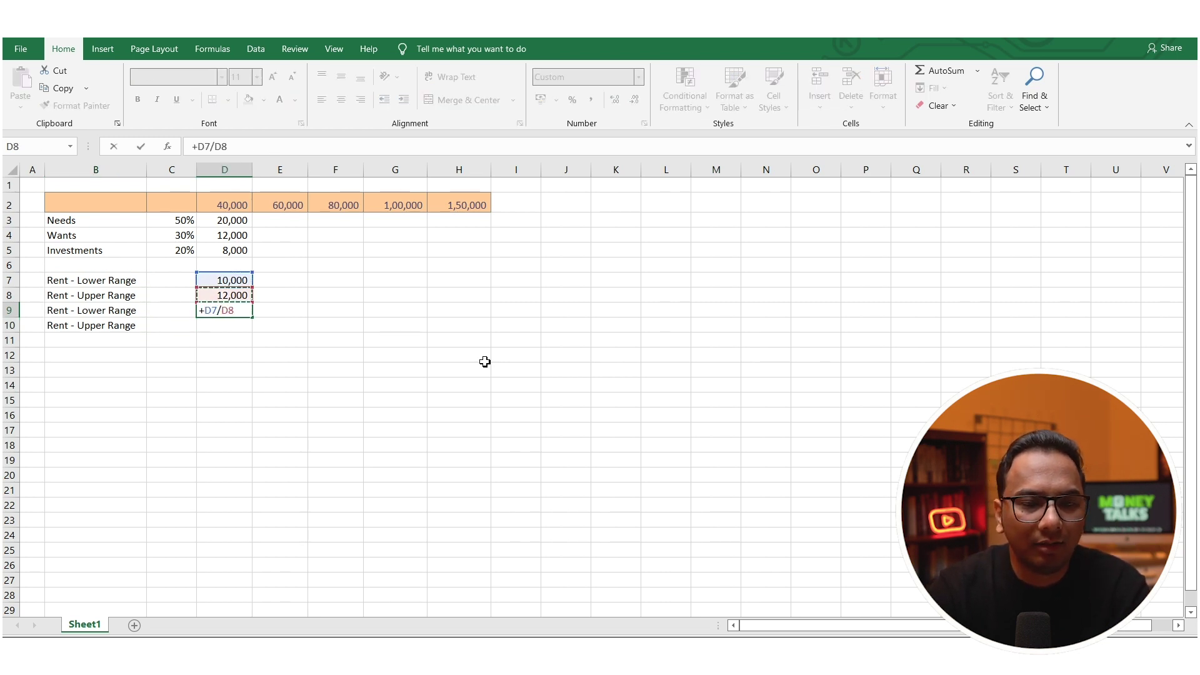
key("Up")
key("Up")
key("Up")
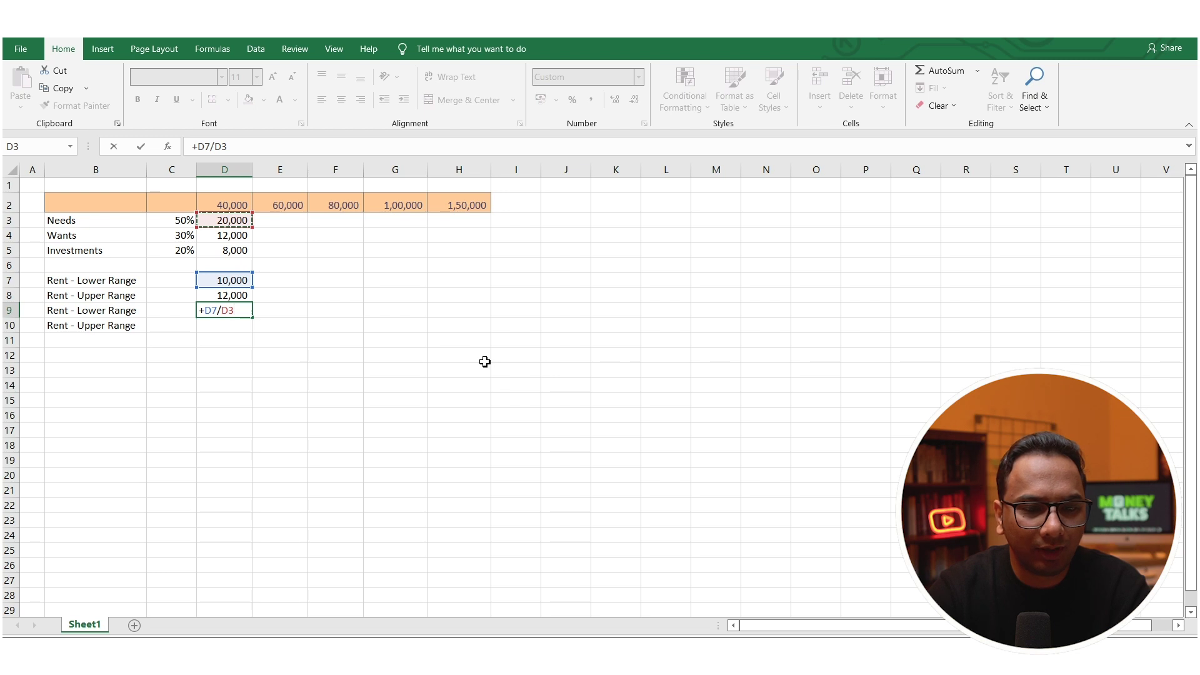
key("Return")
key("Up")
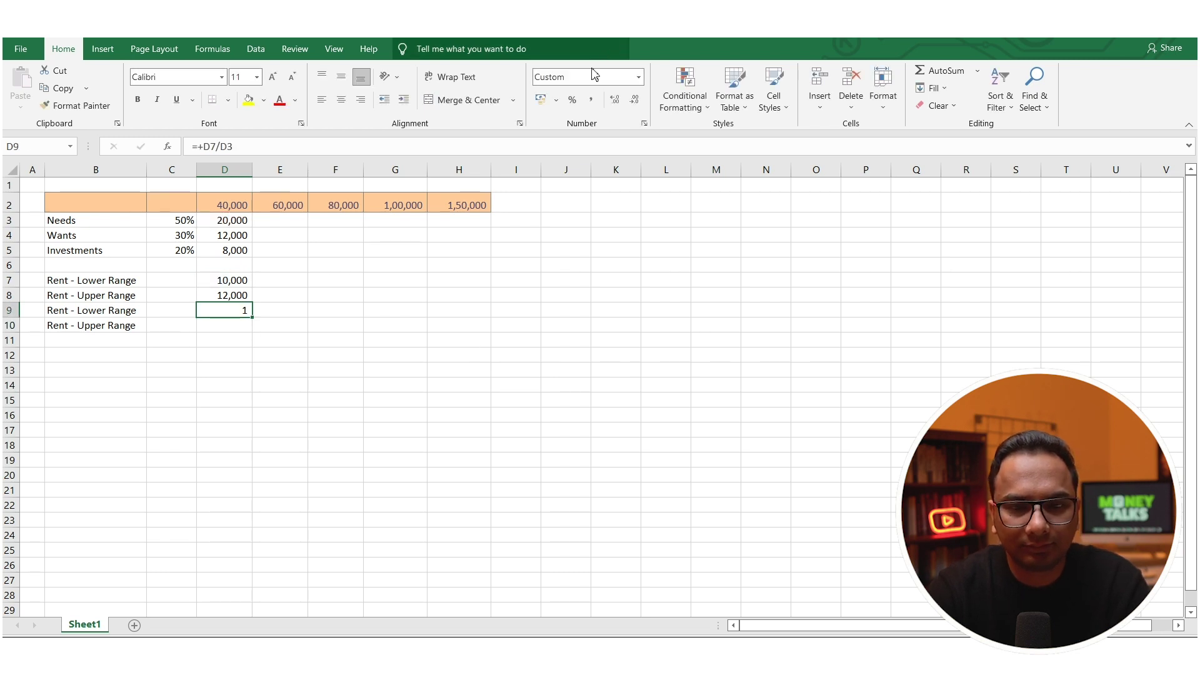
left_click(571, 100)
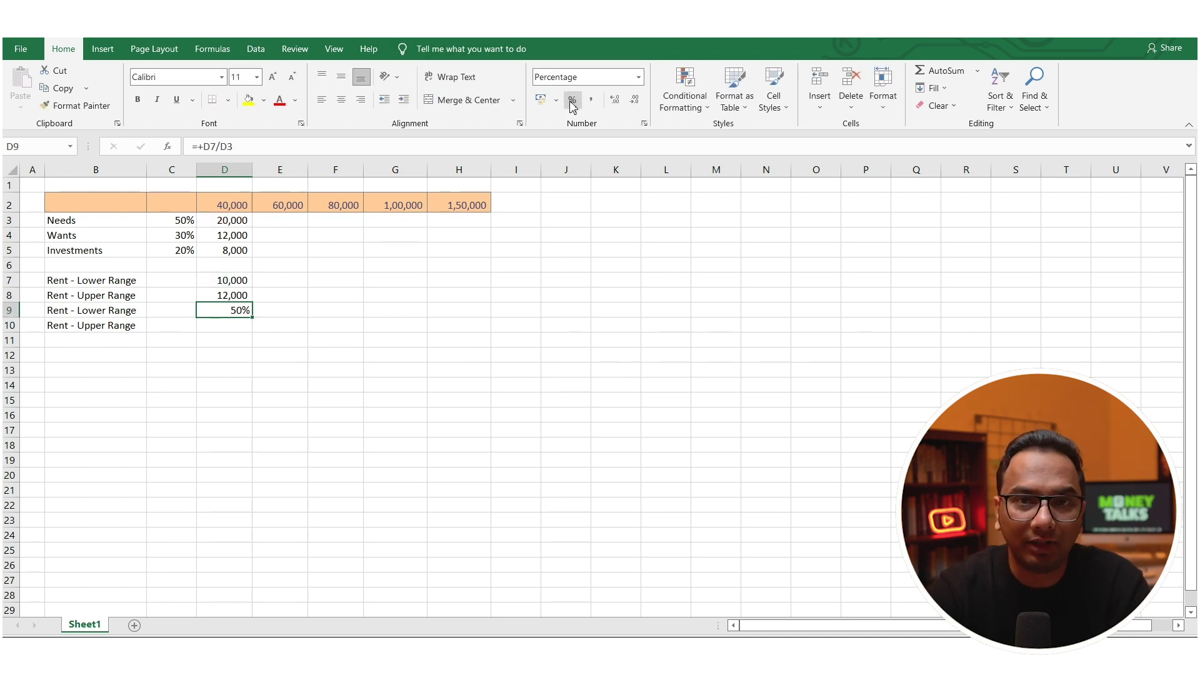
Enter =D8/D3 in D10 for the upper rent's share of Needs, formatted as a percentage
key("Down")
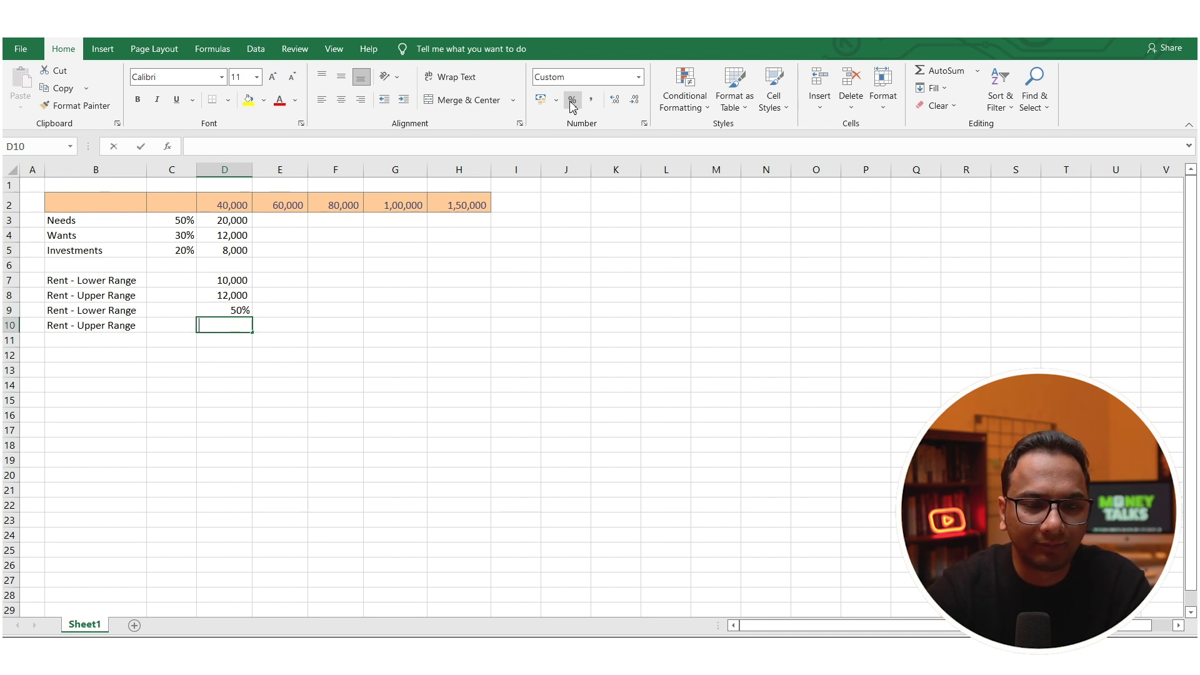
type("+")
key("Up")
key("Up")
type("/")
key("Up")
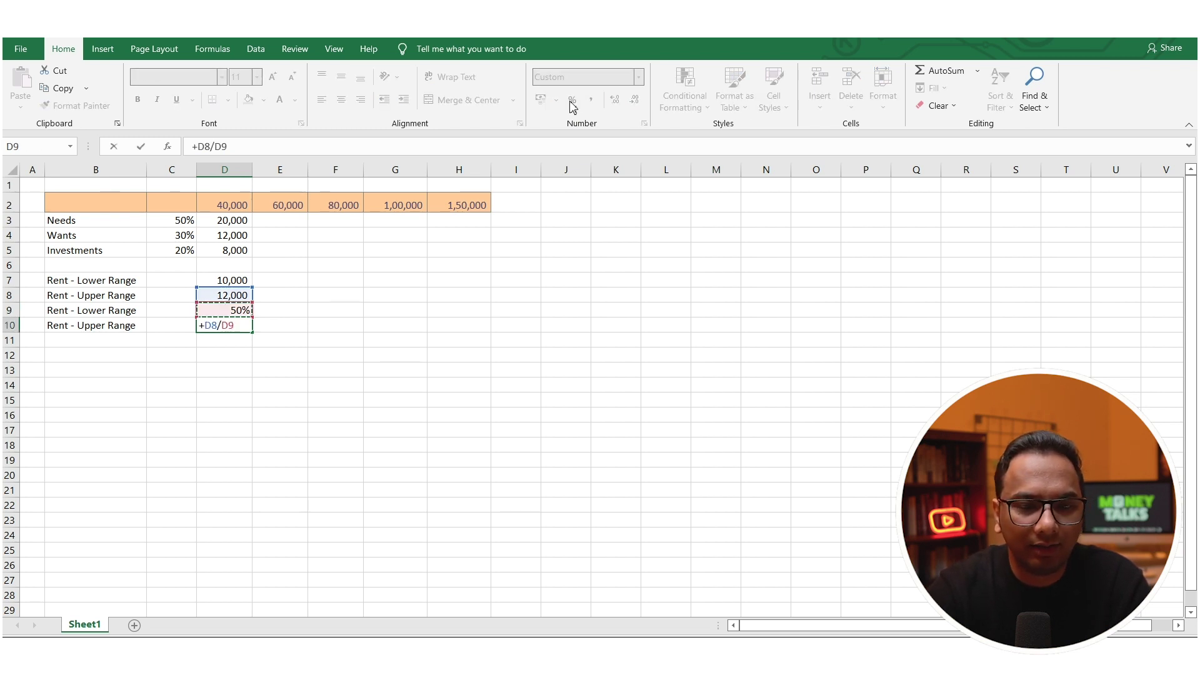
key("Up")
key("Up")
key("Up")
key("Up")
key("Up")
key("Up")
key("Return")
key("Up")
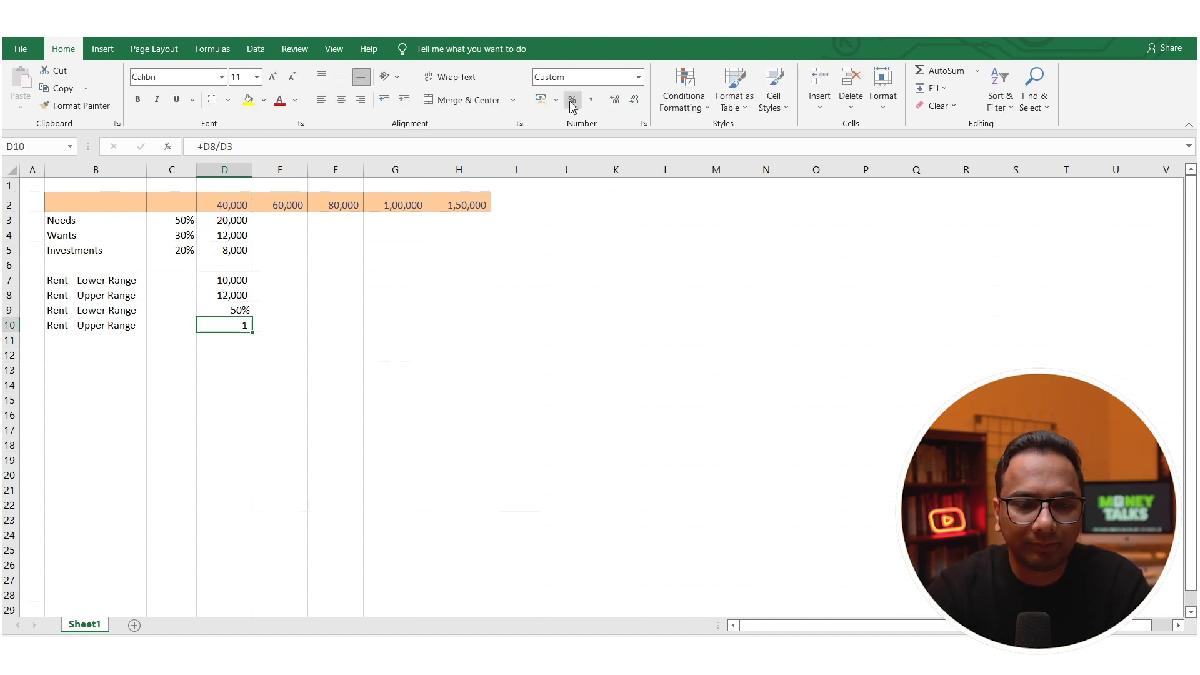
left_click(571, 102)
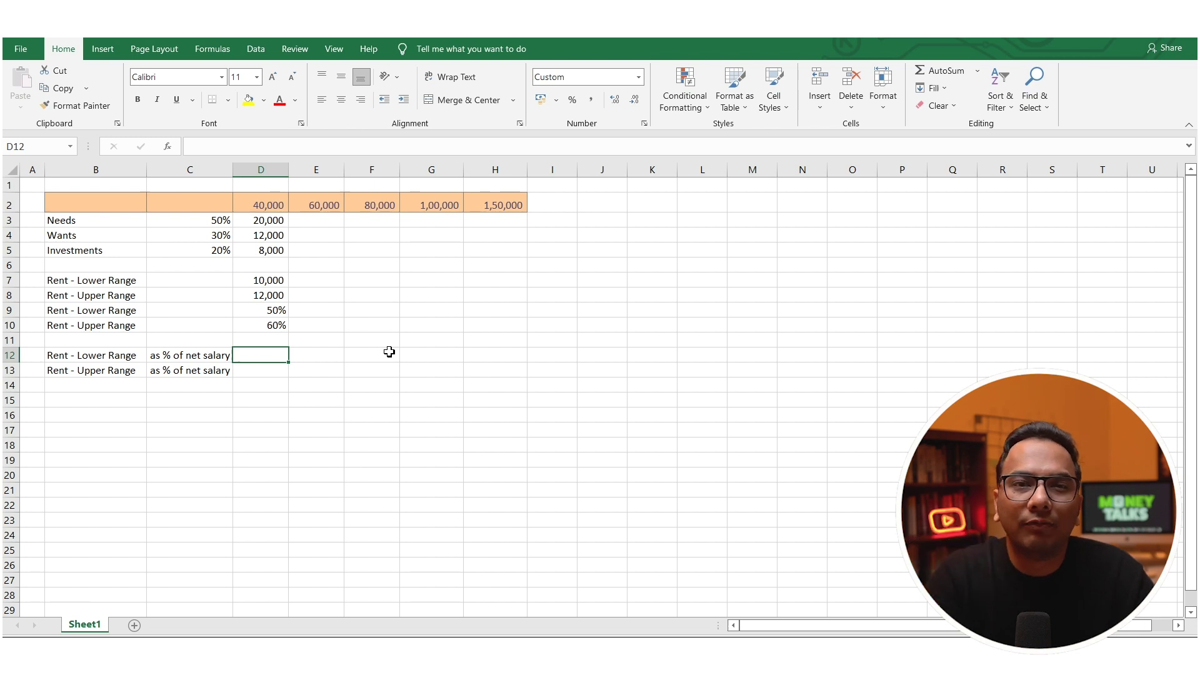
Show the upper rent share as 60% and enter =D7/D2, giving rent at 25% of net salary
key("ctrl+shift+5")
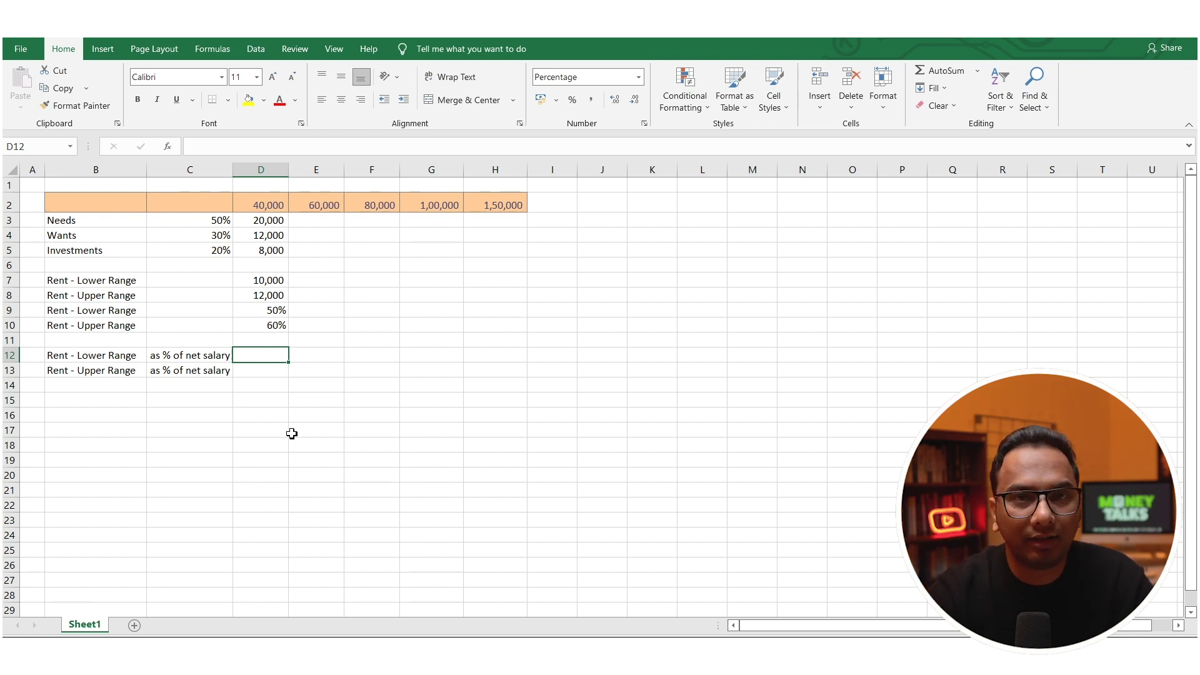
type("=")
key("Up")
key("Up")
key("Up")
key("Up")
key("Up")
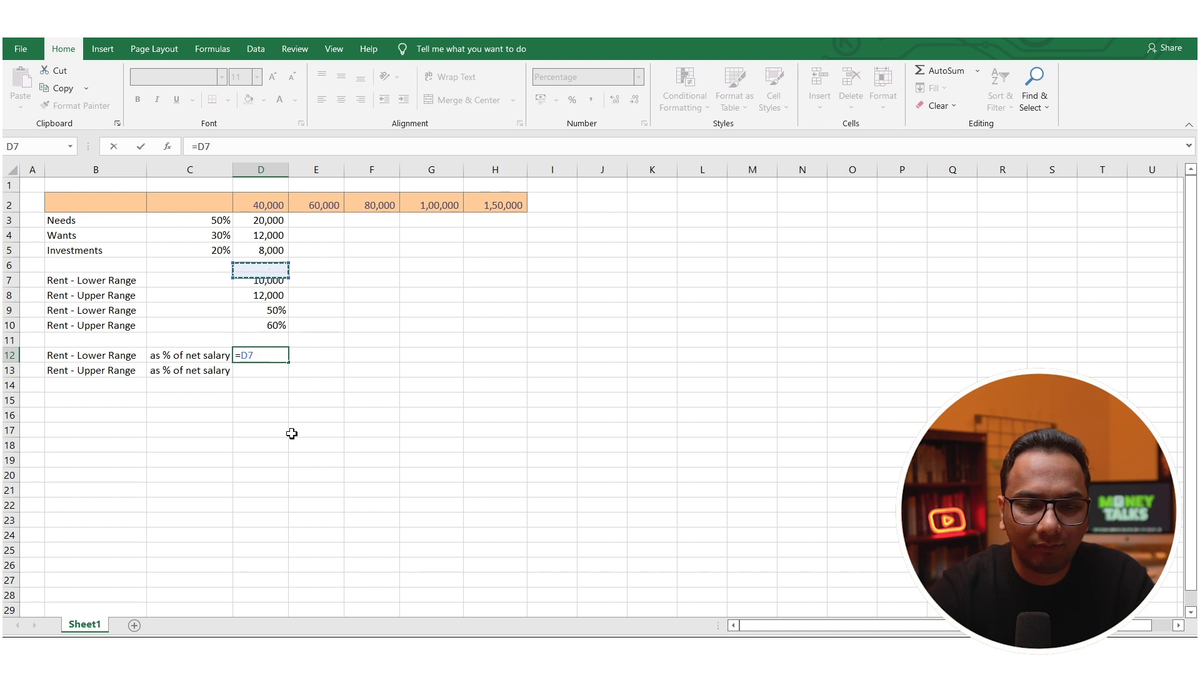
type("/")
left_click(262, 204)
key("Return")
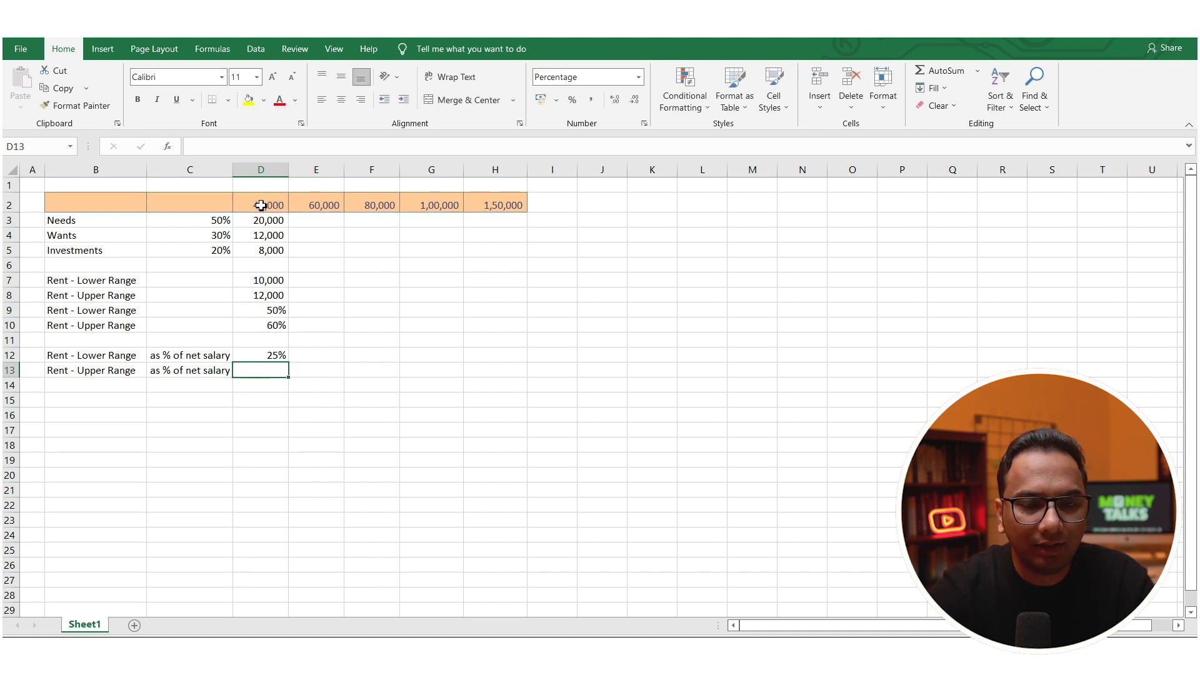
key("Up")
Enter =D8/D2 in D13, giving the upper rent at 30% of net salary
key("Down")
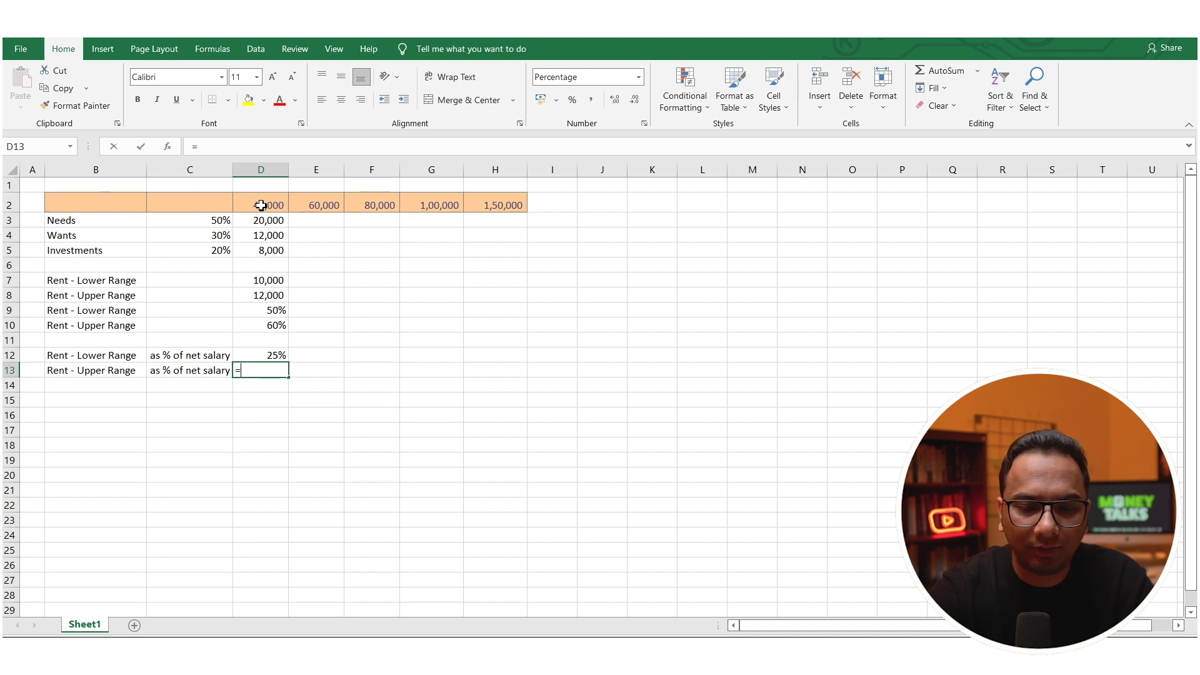
type("=")
key("Up")
key("Up")
key("Up")
key("Up")
key("Up")
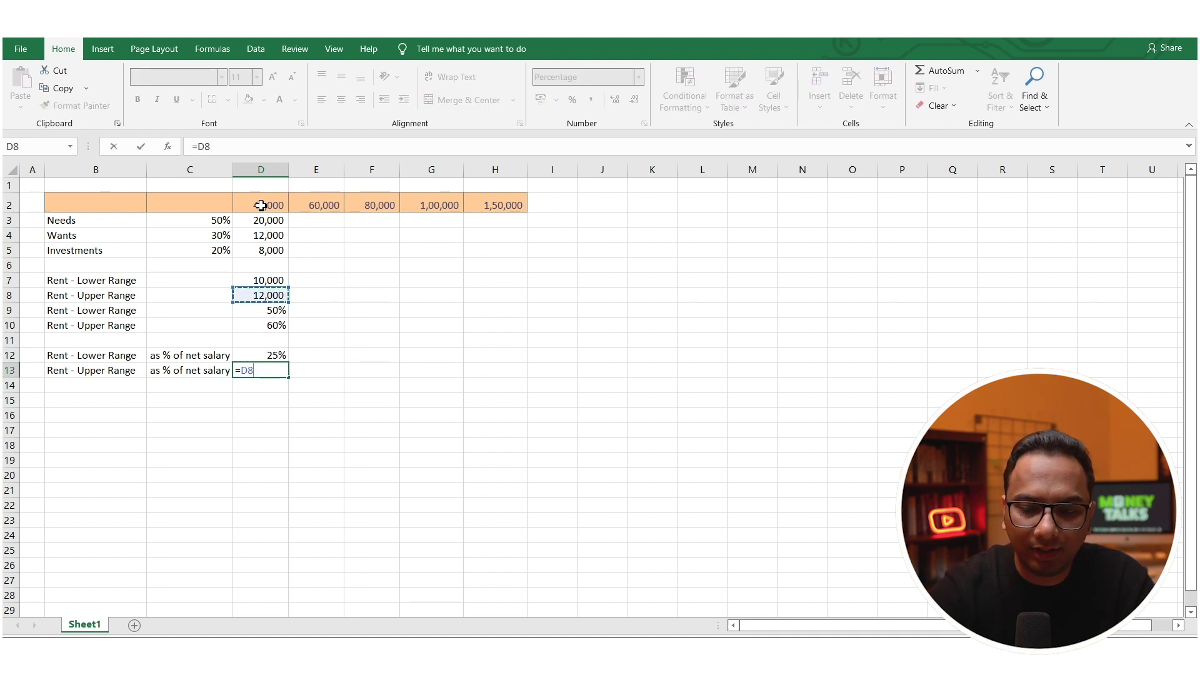
type("/")
key("Up")
key("Up")
key("Up")
key("Up")
key("Up")
key("Up")
key("Up")
key("Up")
key("Up")
key("Up")
key("Up")
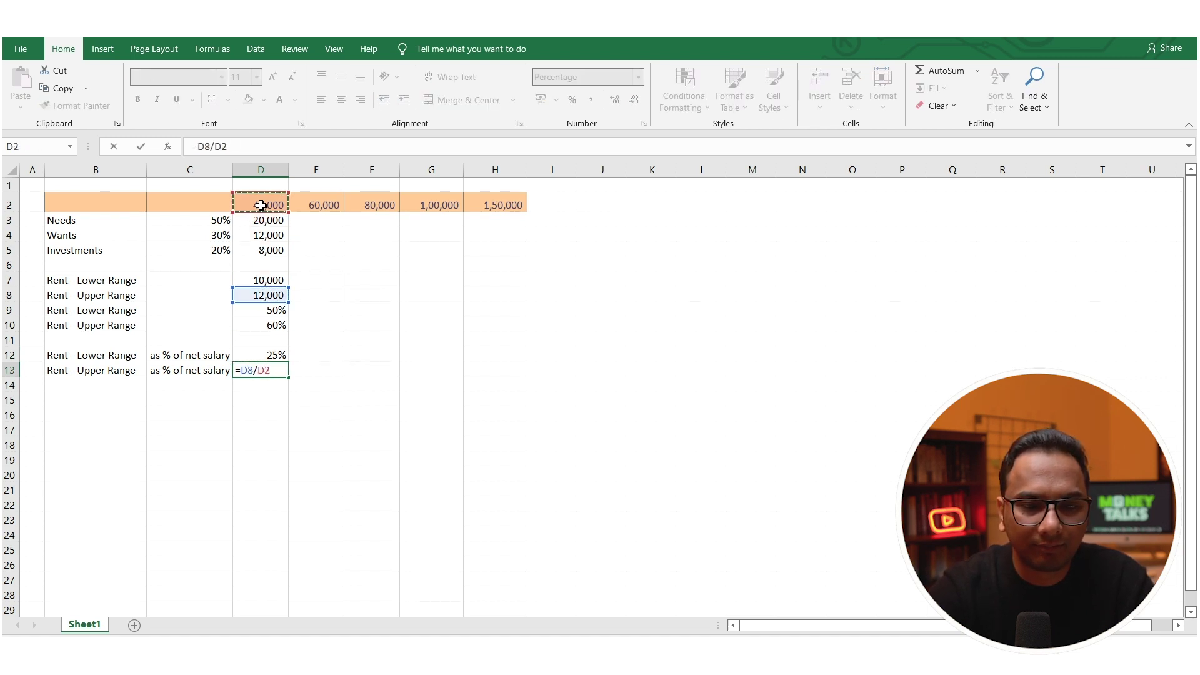
key("Return")
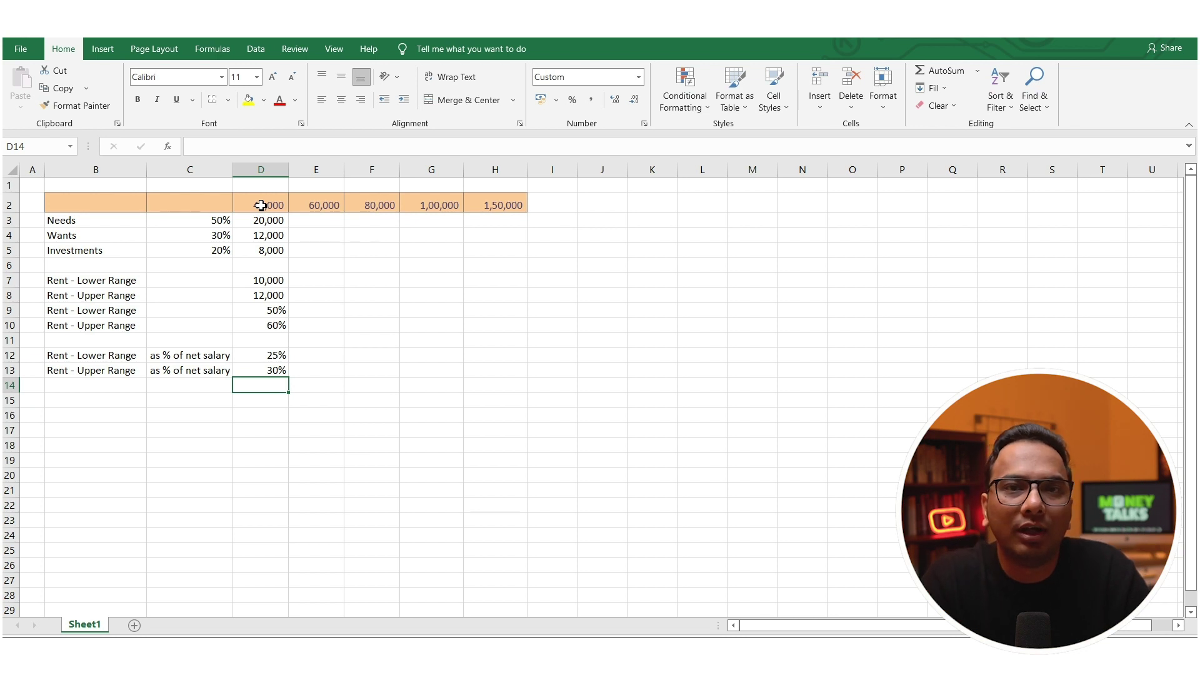
left_click(270, 220)
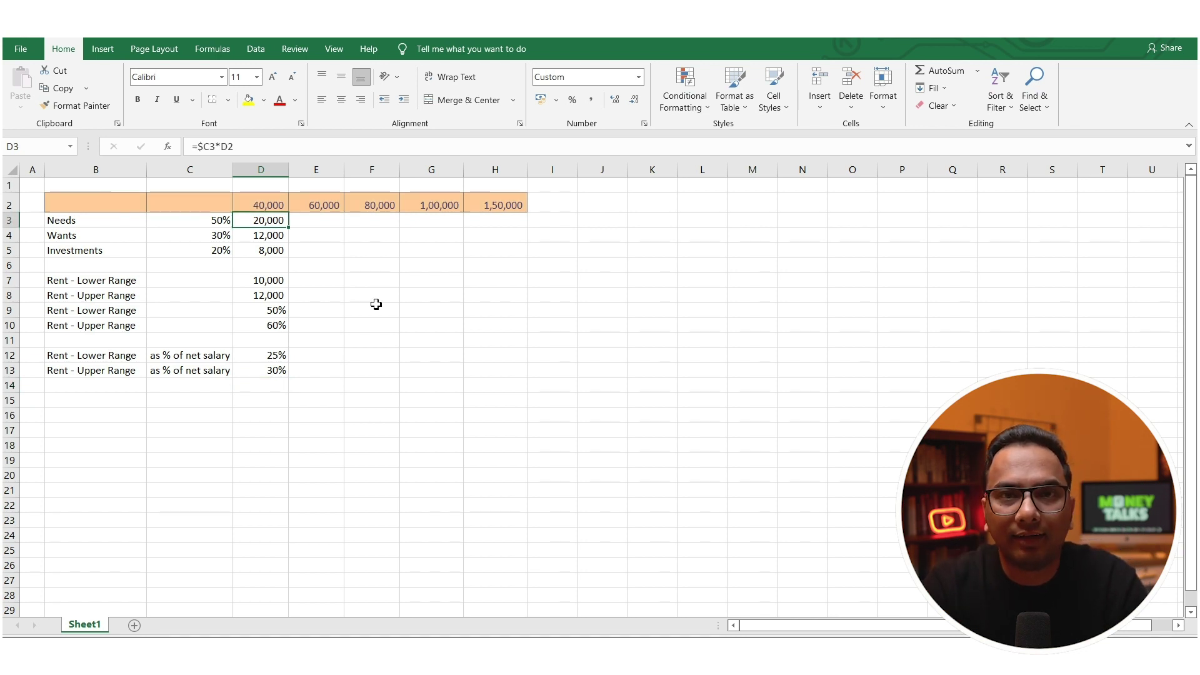
key("shift+Down")
key("shift+Down")
Fill the D3:D5 breakdown formulas right across all salaries and add a 4,00,000 salary in I2
key("shift+Right")
key("shift+Right")
key("shift+Right")
key("shift+Right")
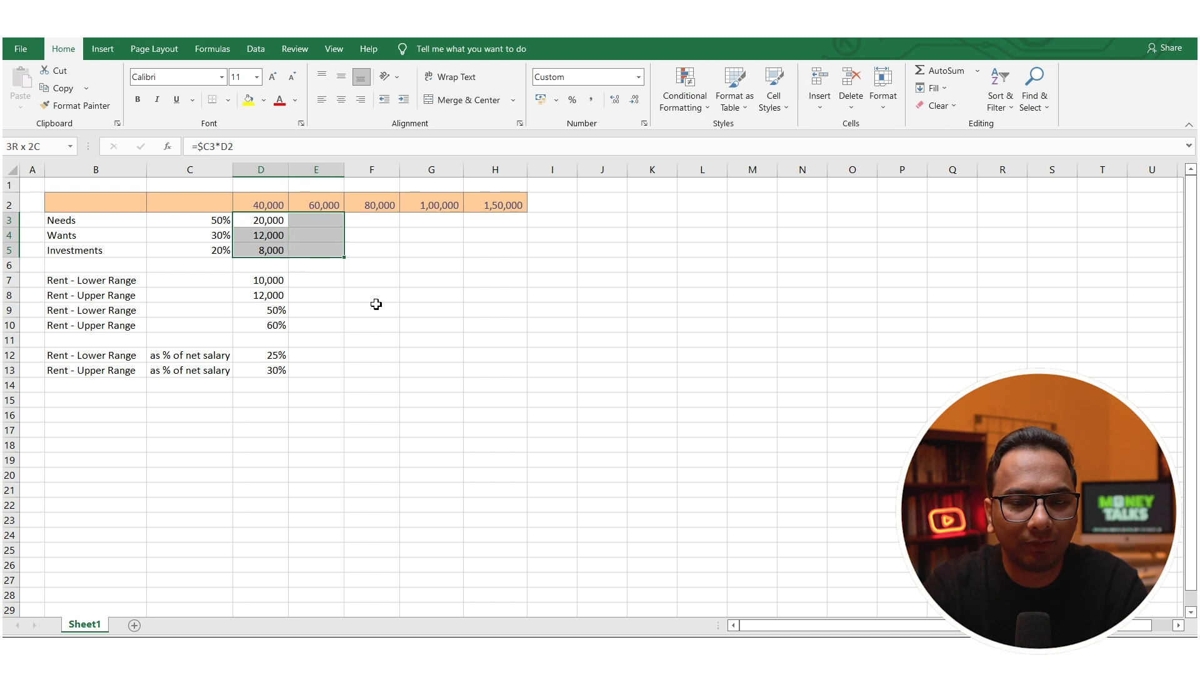
key("ctrl+r")
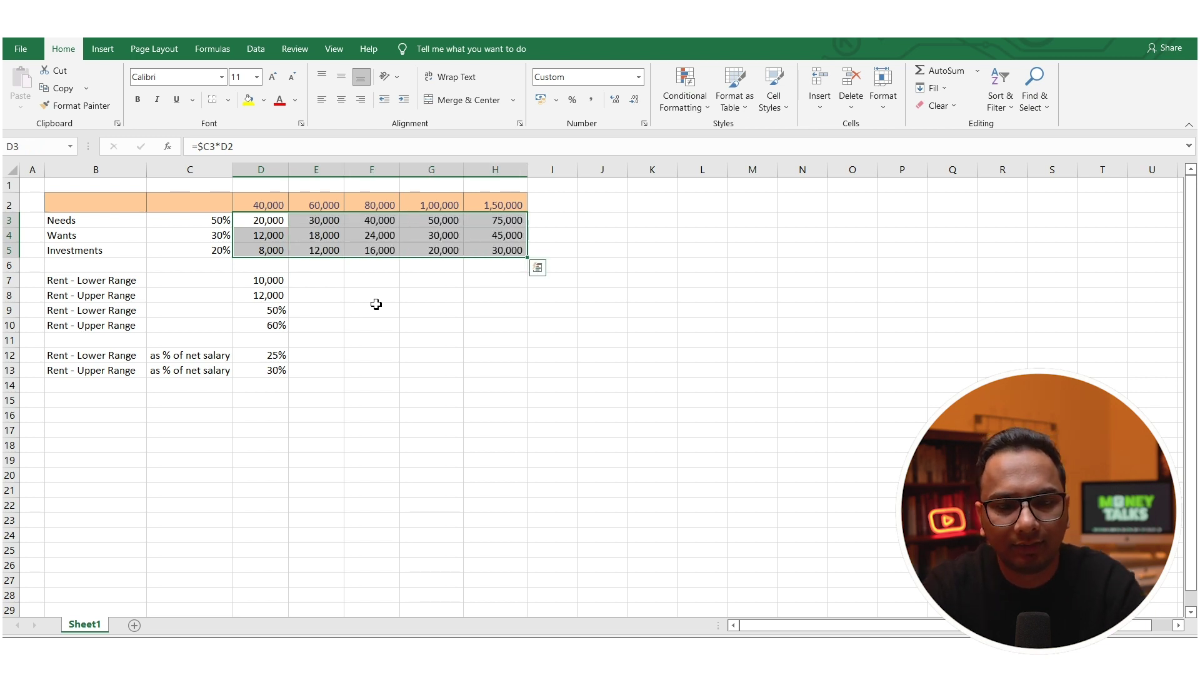
left_click(572, 205)
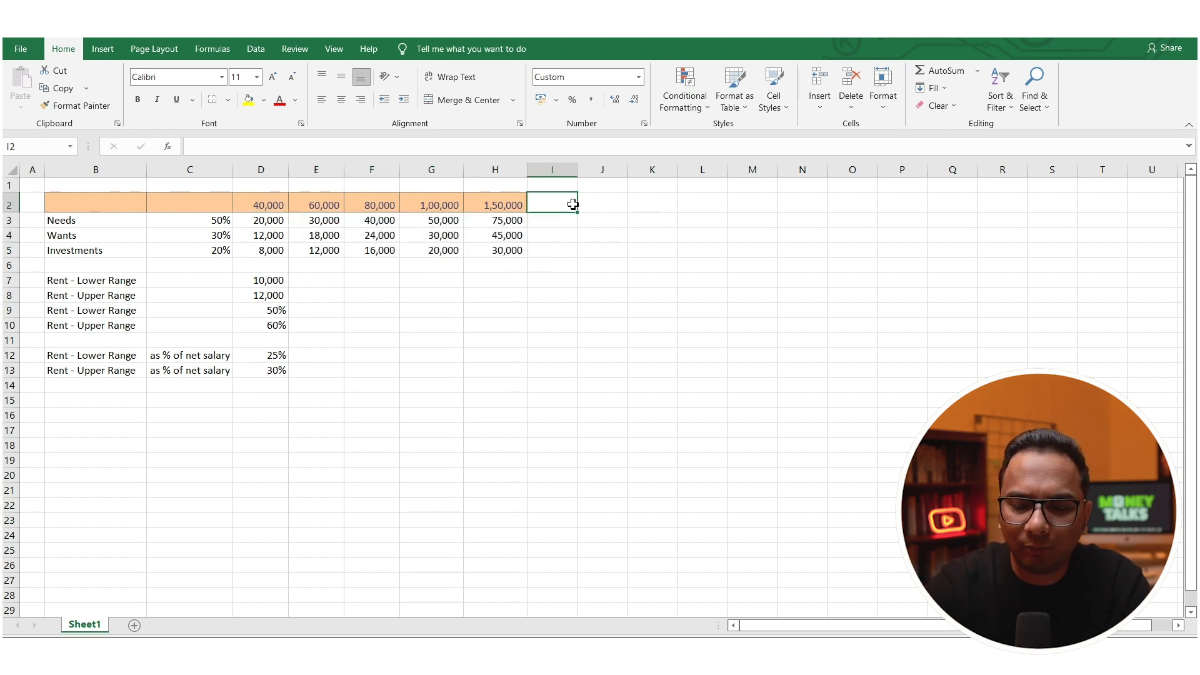
type("400000")
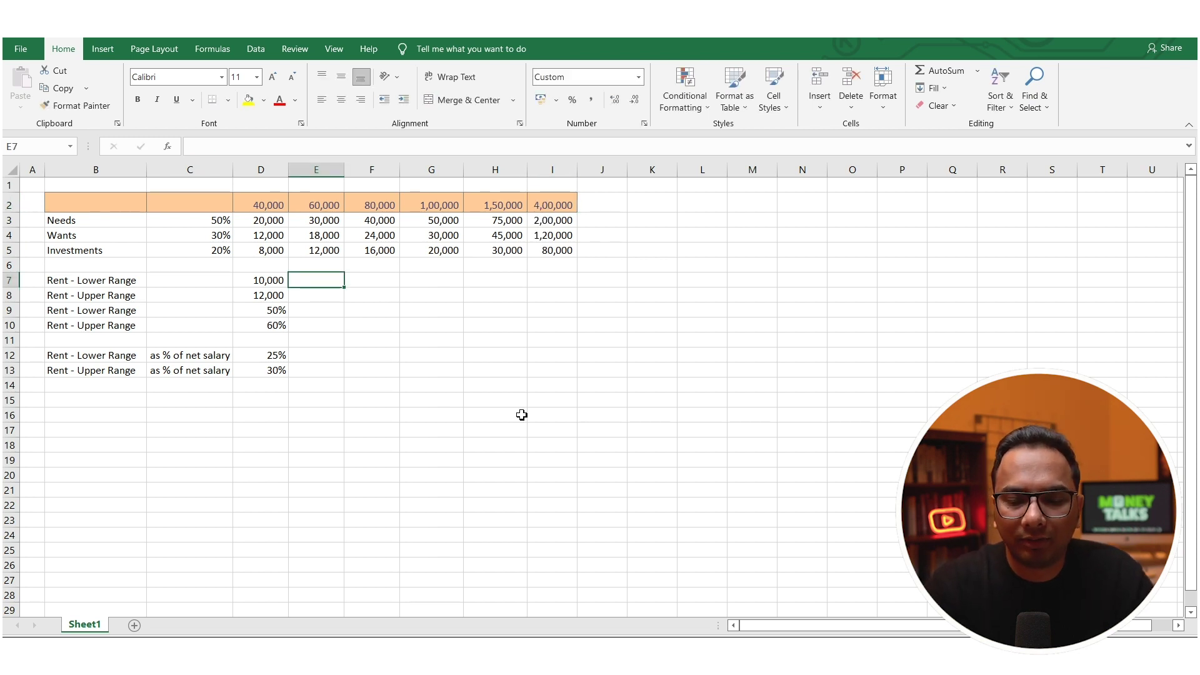
type("=")
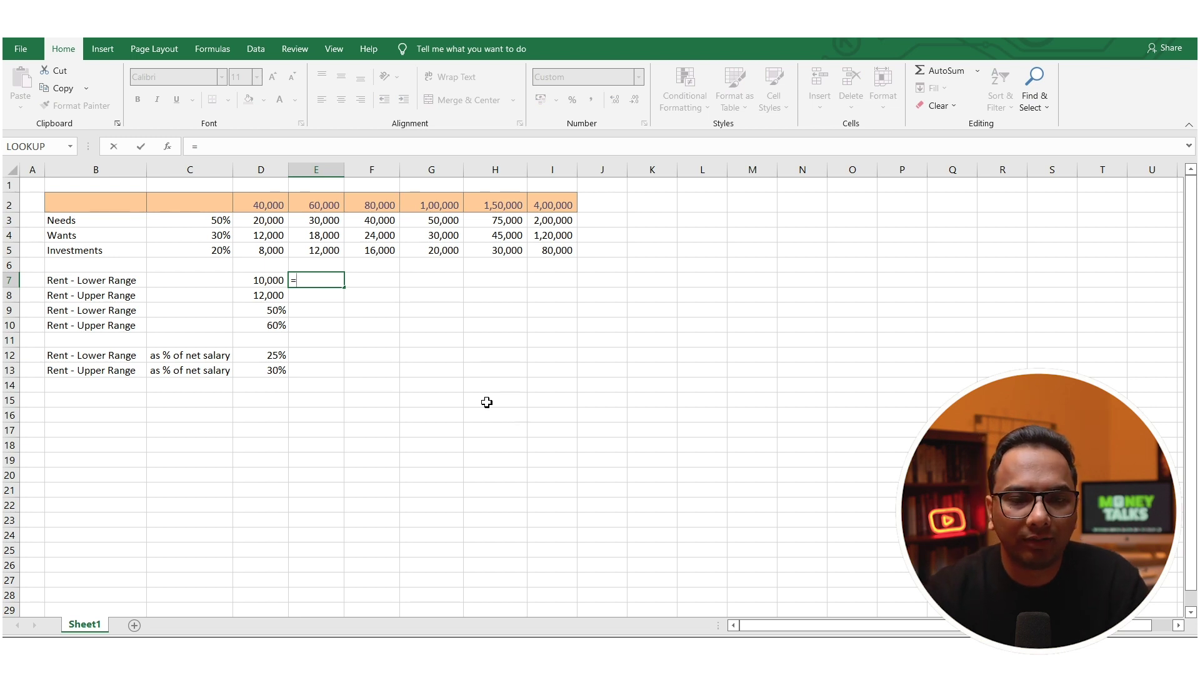
Enter =D9*E3 and =D10*E3, giving 60,000-salary rents of 15,000 and 18,000
left_click(275, 311)
type("*")
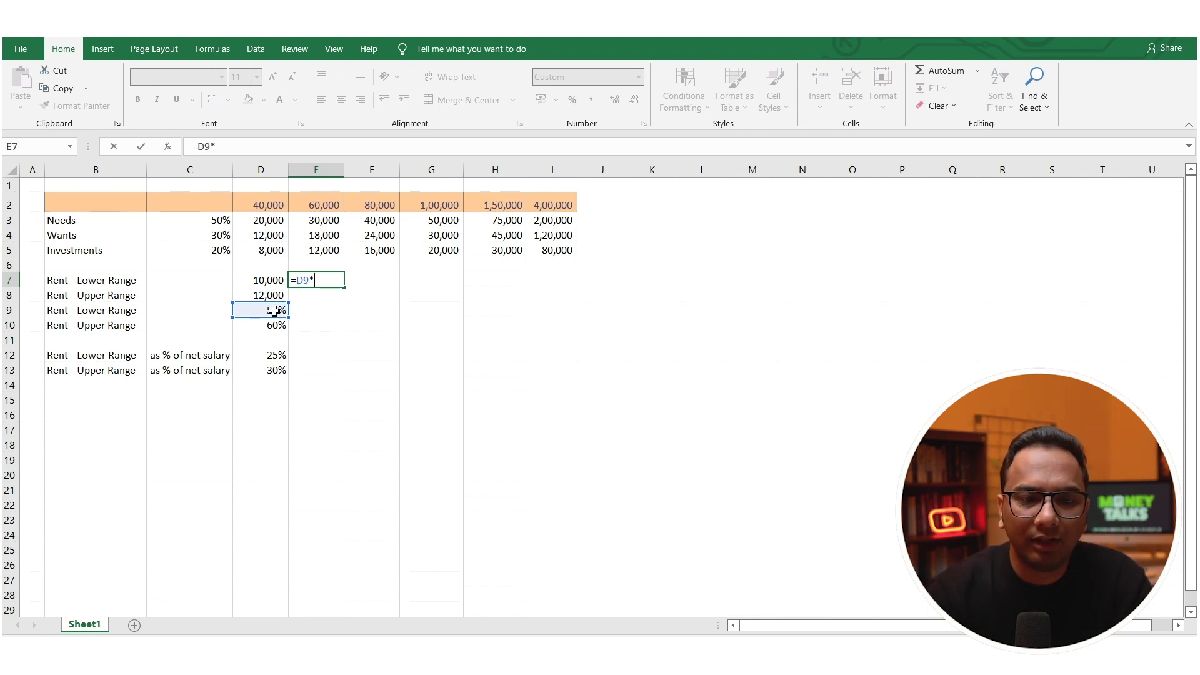
left_click(321, 223)
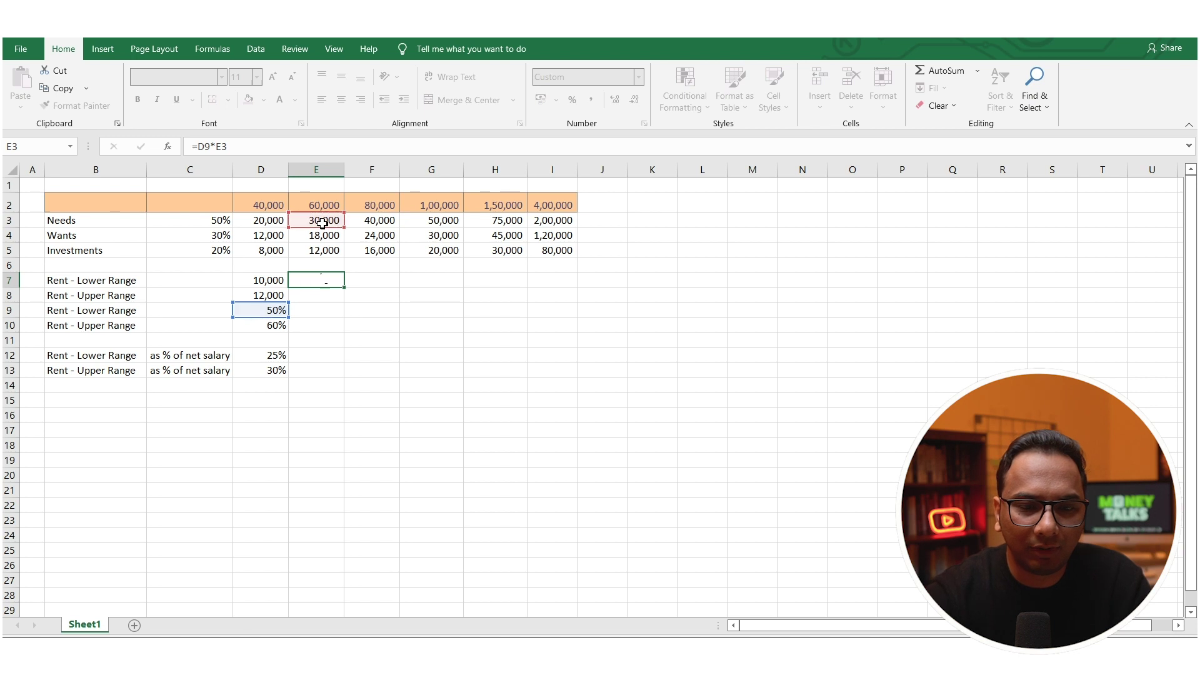
key("Return")
type("+")
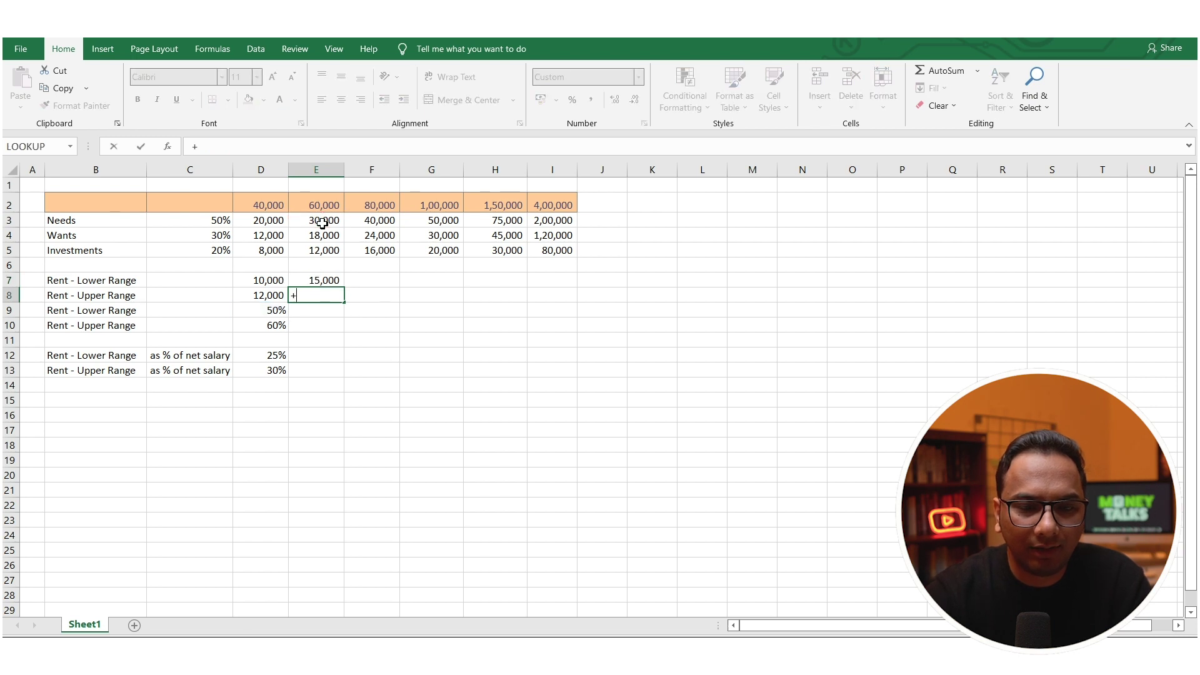
left_click(271, 326)
type("*")
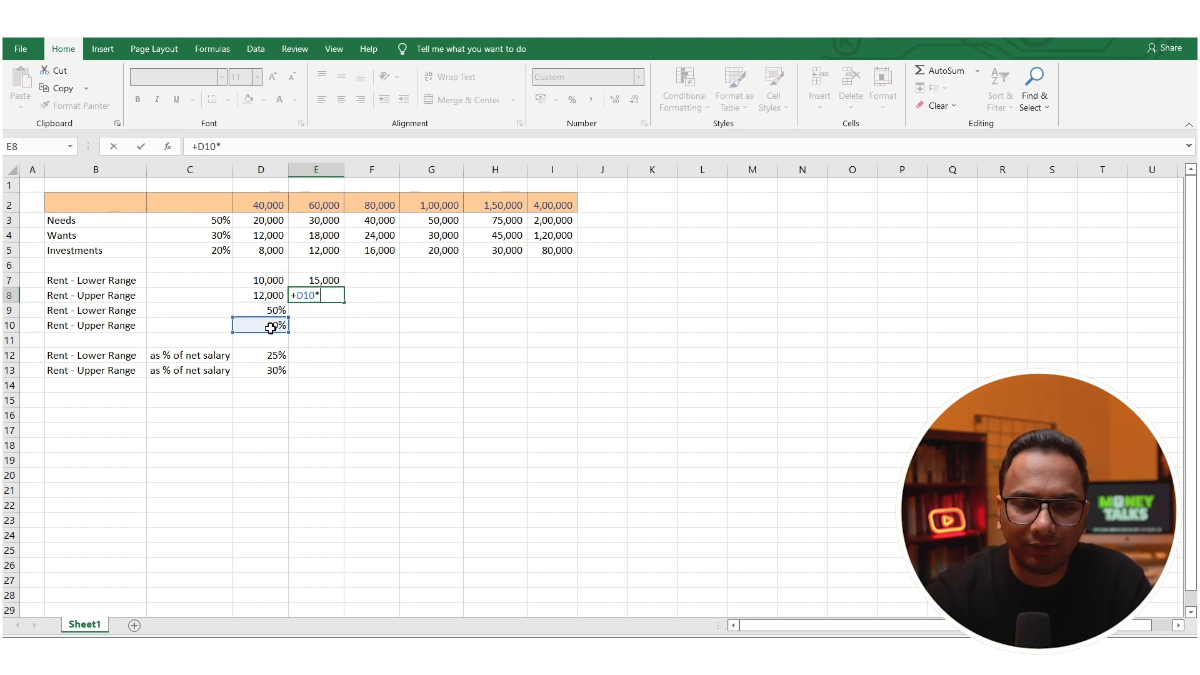
left_click(321, 221)
key("Return")
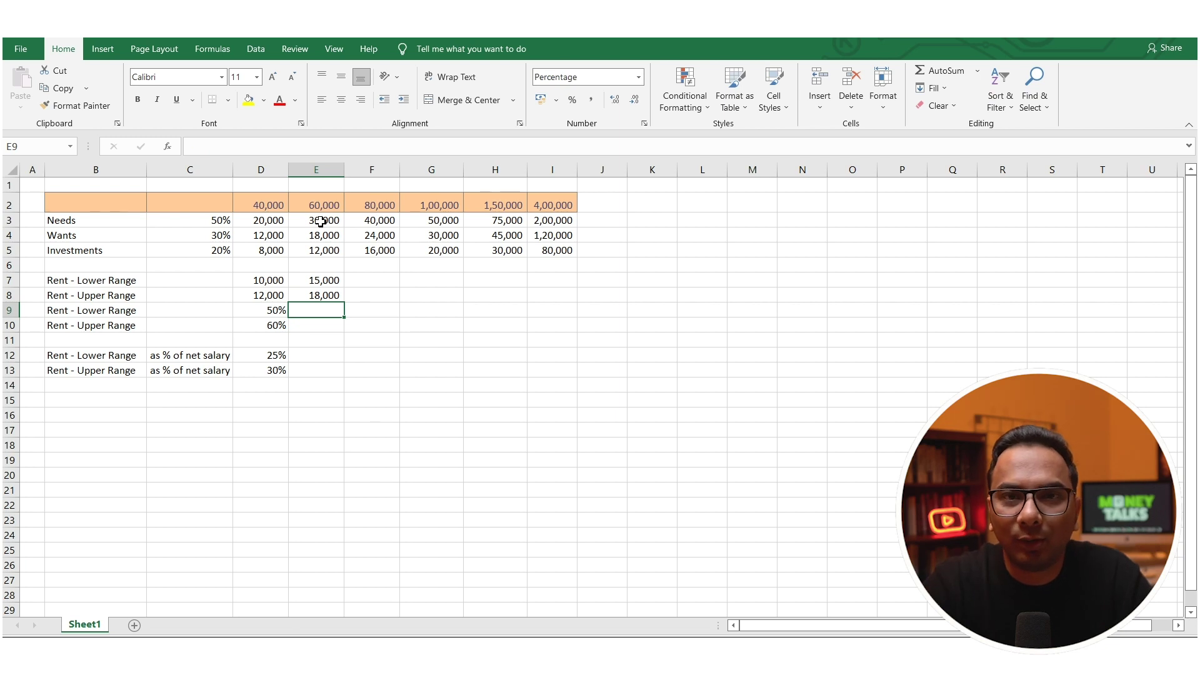
Add =E7/E3 and =E8/E3 rent shares (50%, 60%) and fill the rent rows across remaining salaries
type("=")
key("Up")
key("Up")
type("/")
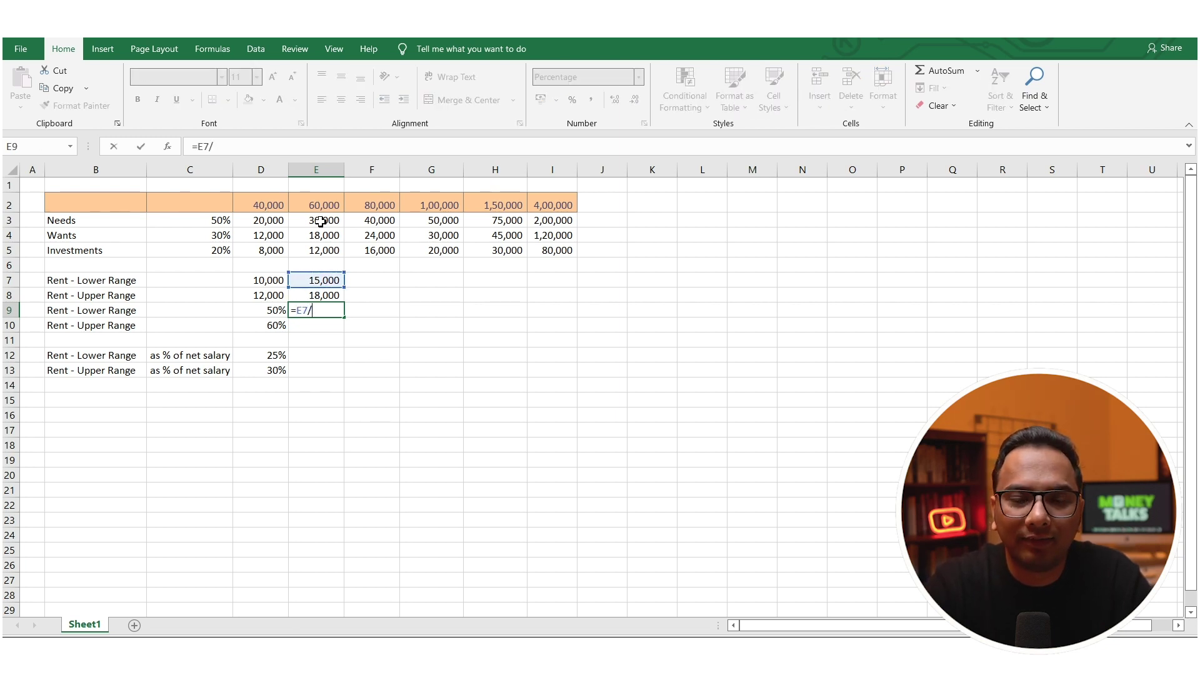
key("Up")
key("Up")
key("Up")
key("Up")
key("Up")
key("Up")
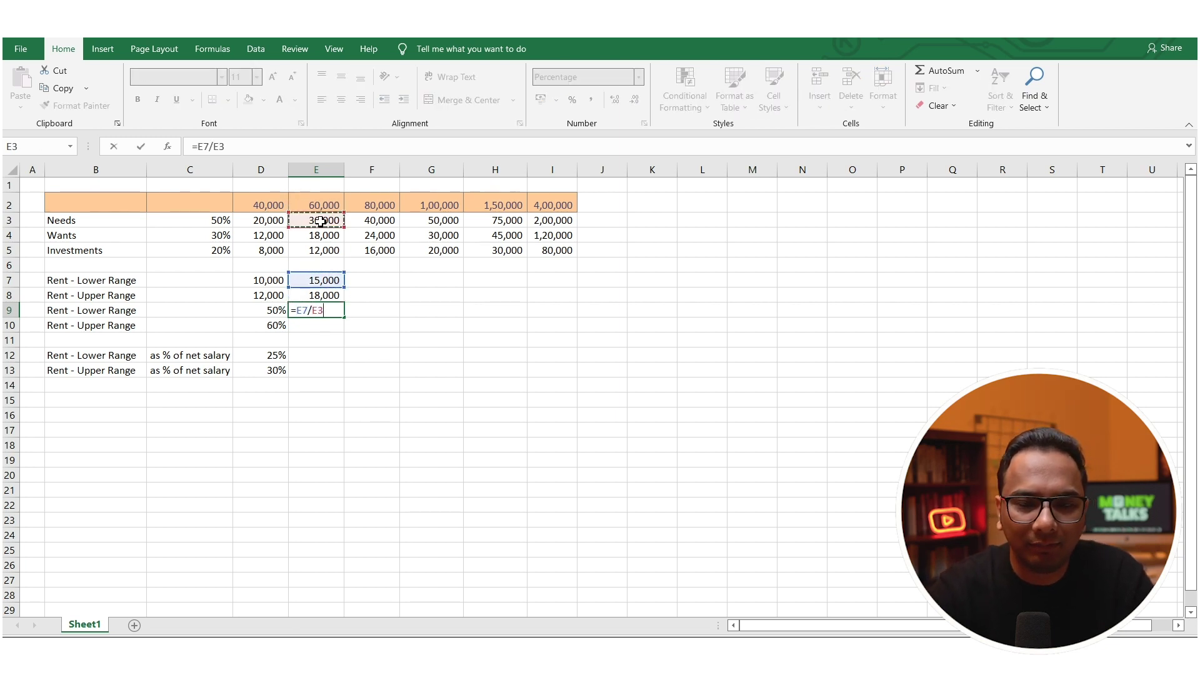
key("Return")
type("+")
key("Up")
key("Up")
key("Up")
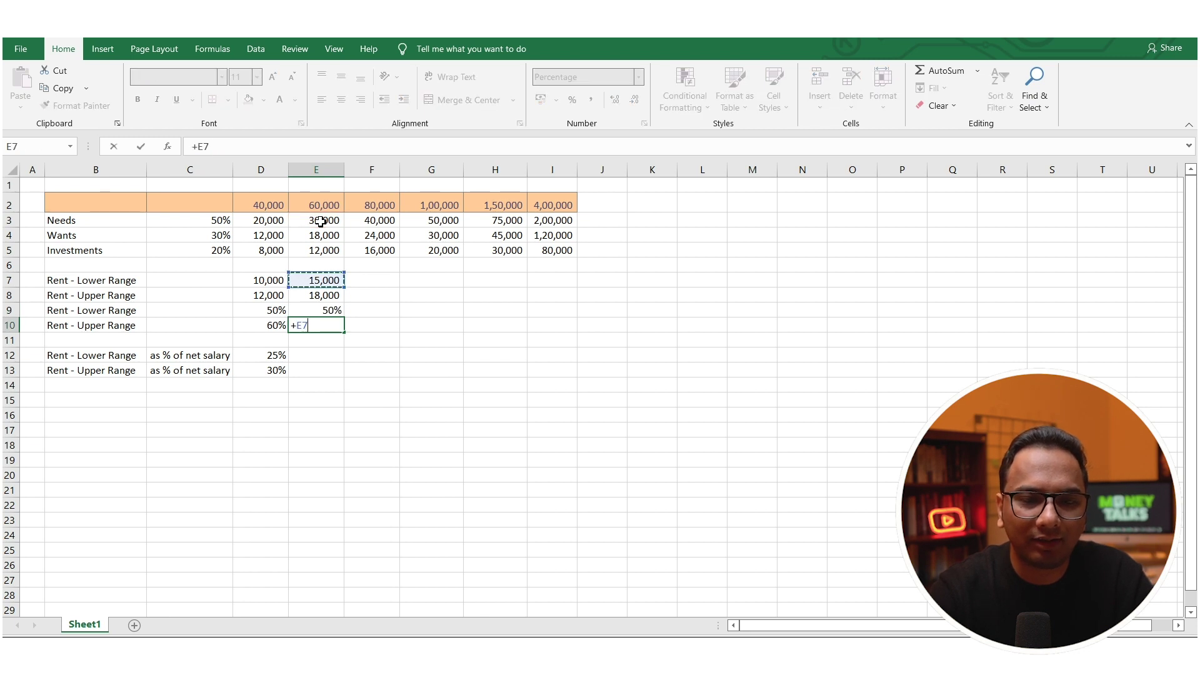
key("Down")
type("/")
key("Up")
key("Up")
key("Up")
key("Up")
key("Up")
key("Up")
key("Up")
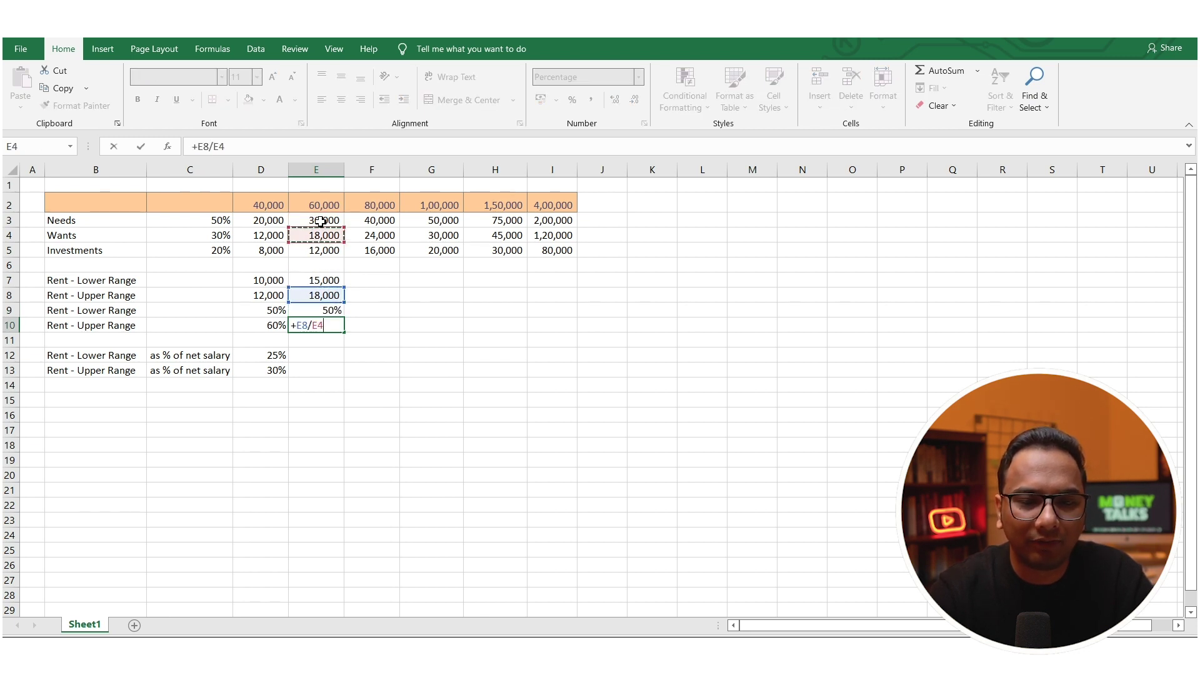
key("Return")
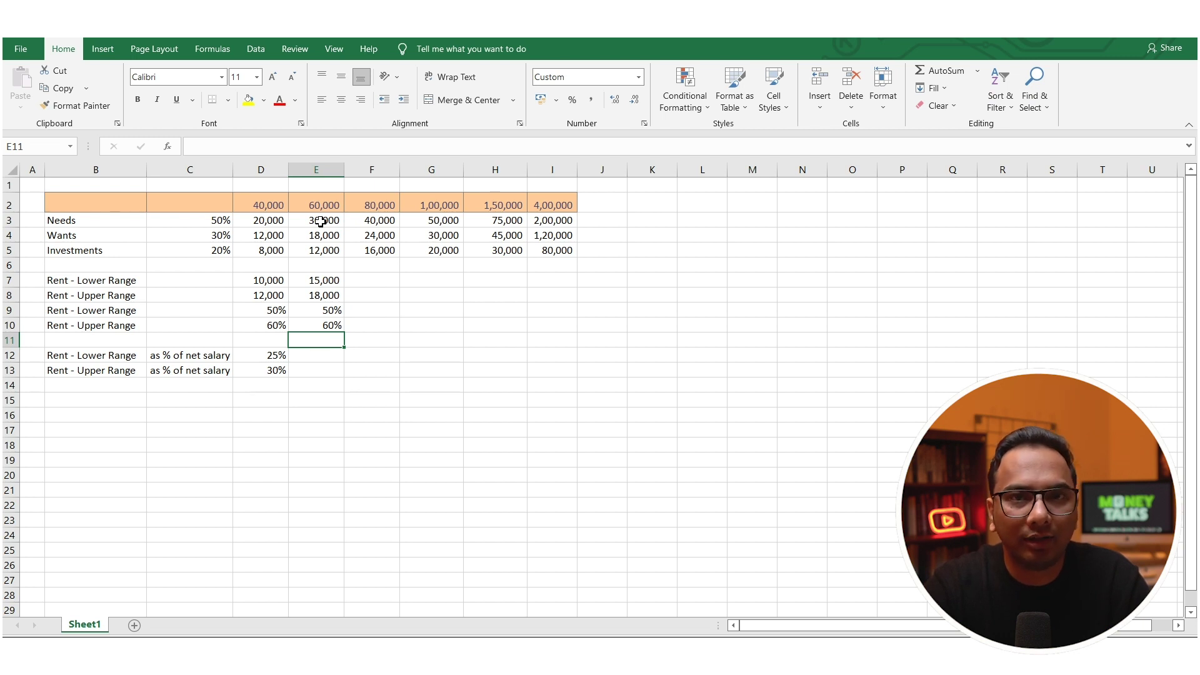
left_click_drag(260, 354, 260, 370)
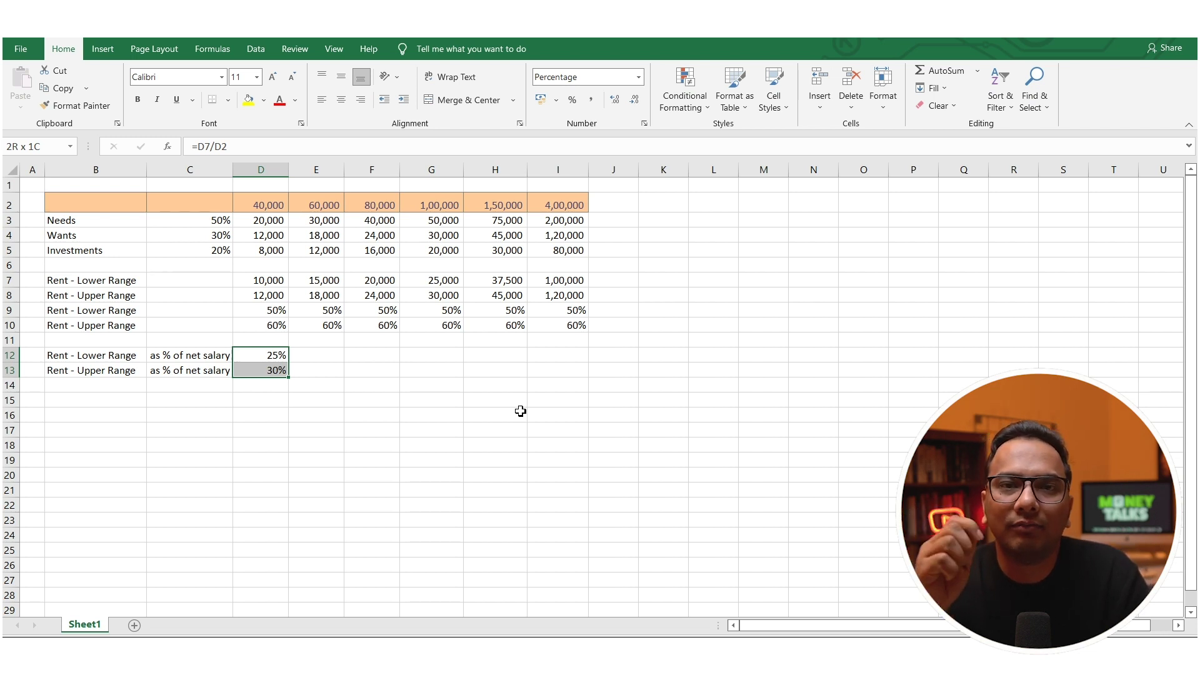
Fill the rent-as-%-of-net-salary formulas in D12:I13 right across every salary column
key("shift+Right")
key("shift+Right")
key("shift+Right")
key("shift+Right")
key("shift+Right")
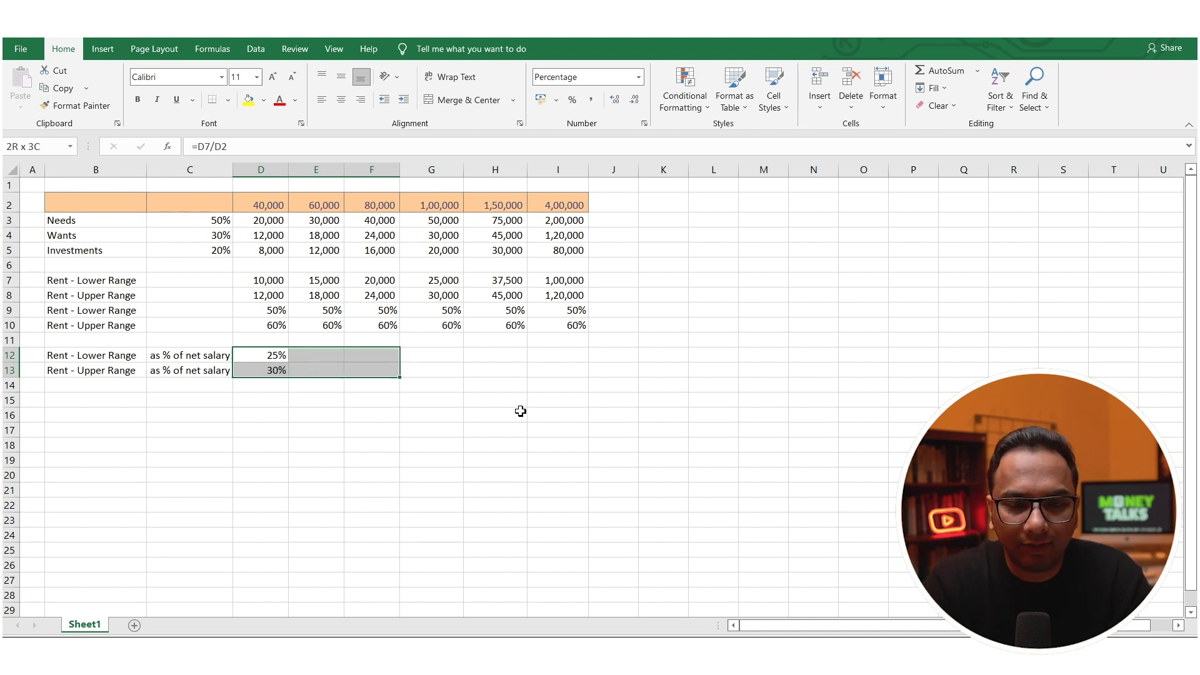
key("ctrl+r")
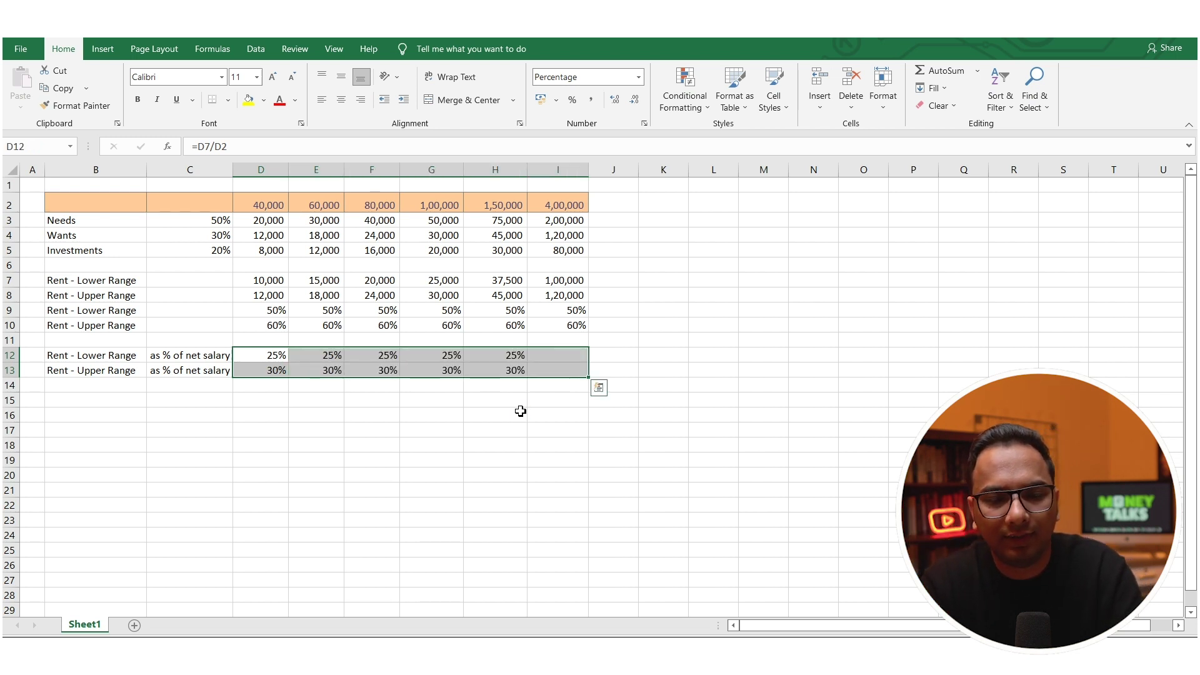
key("Down")
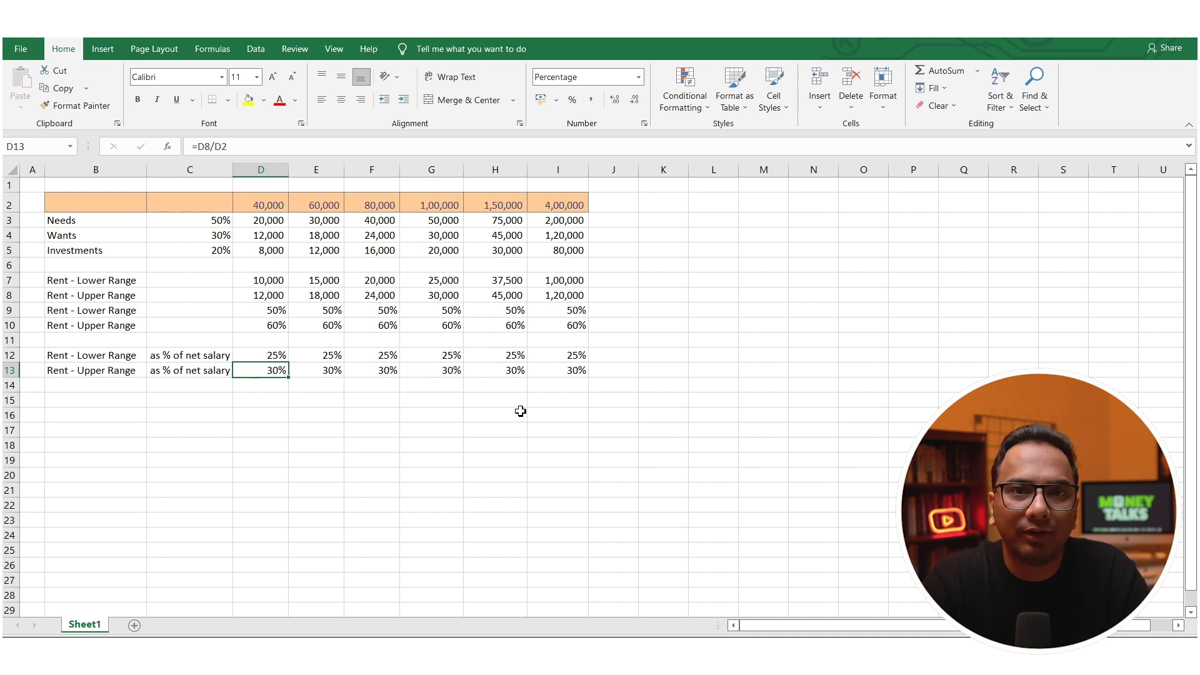
left_click(422, 185)
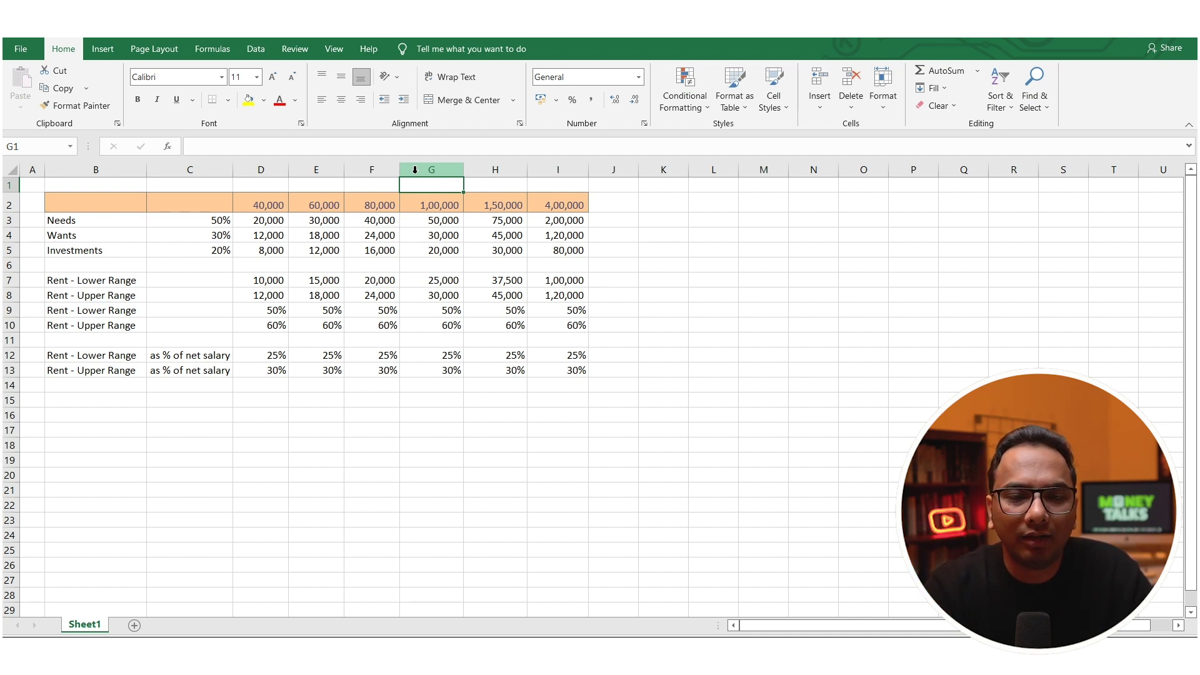
Select columns G and I, then delete the rent entries in H7:H10
left_click(415, 169)
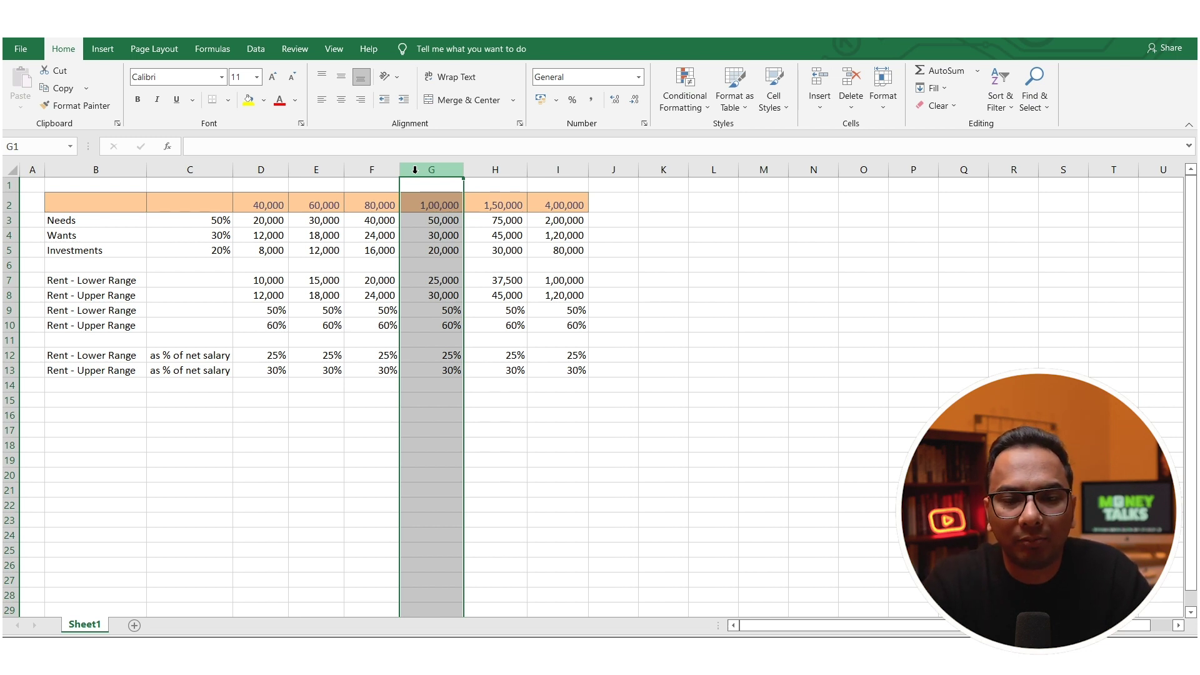
left_click(548, 168)
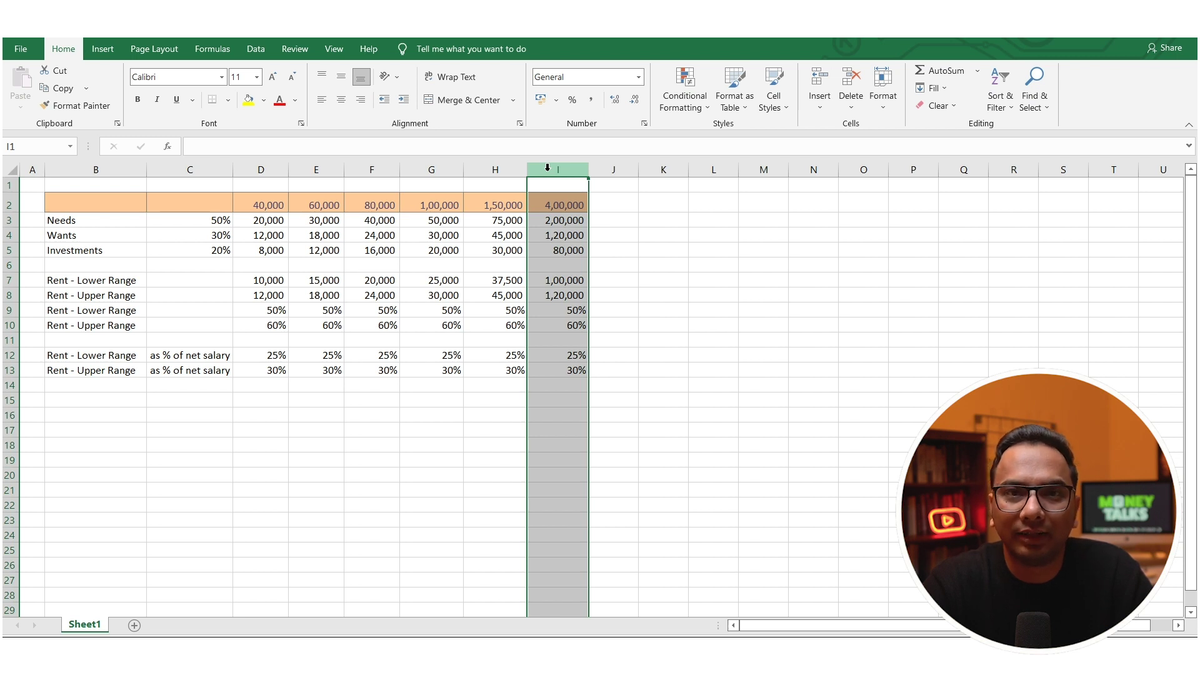
left_click(495, 280)
key("Delete")
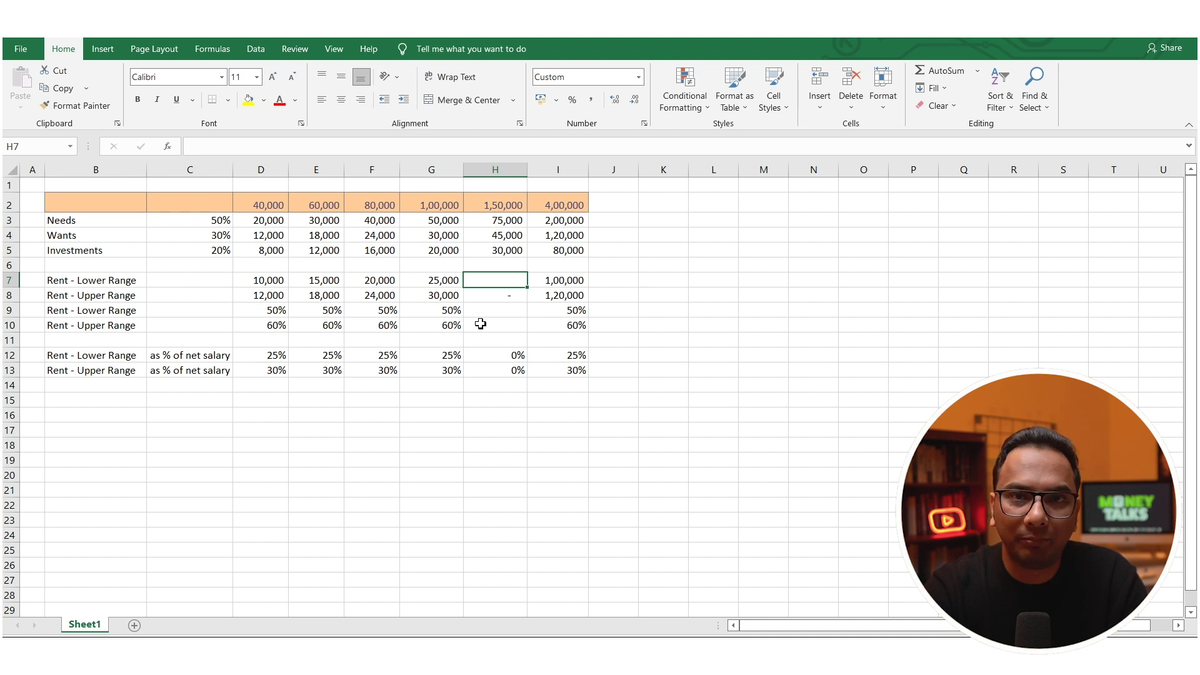
Set H7 to =G8 (30,000) and type 37,000 as the upper rent in H8
type("=")
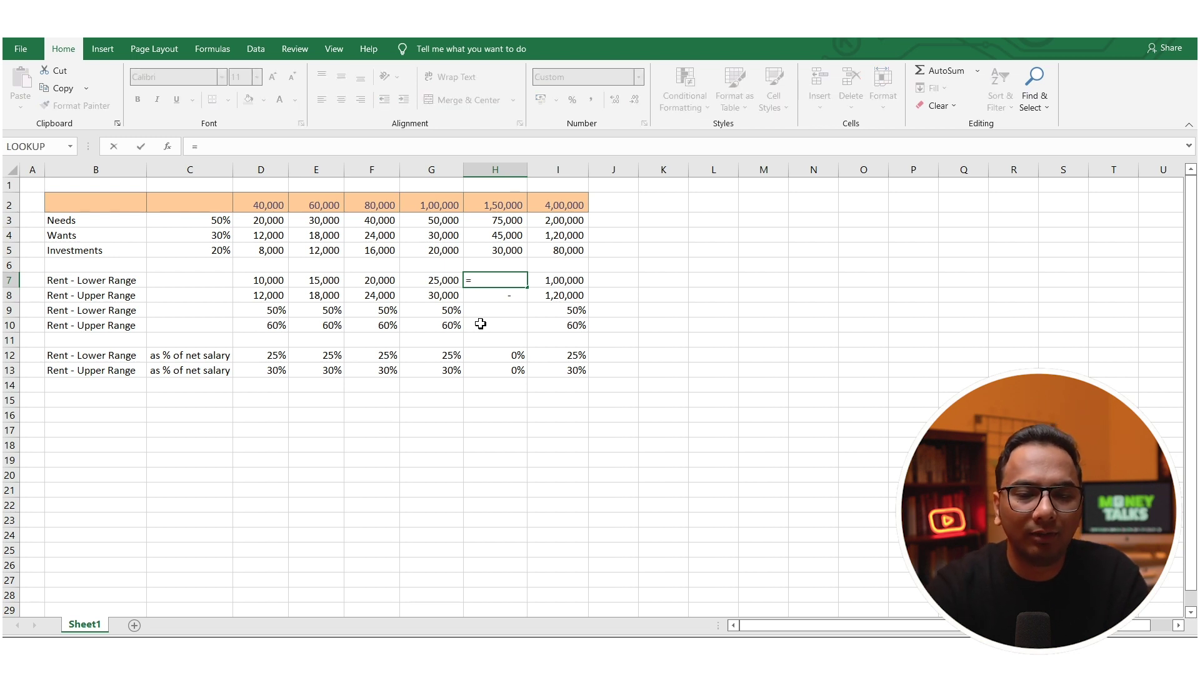
left_click(440, 295)
key("Return")
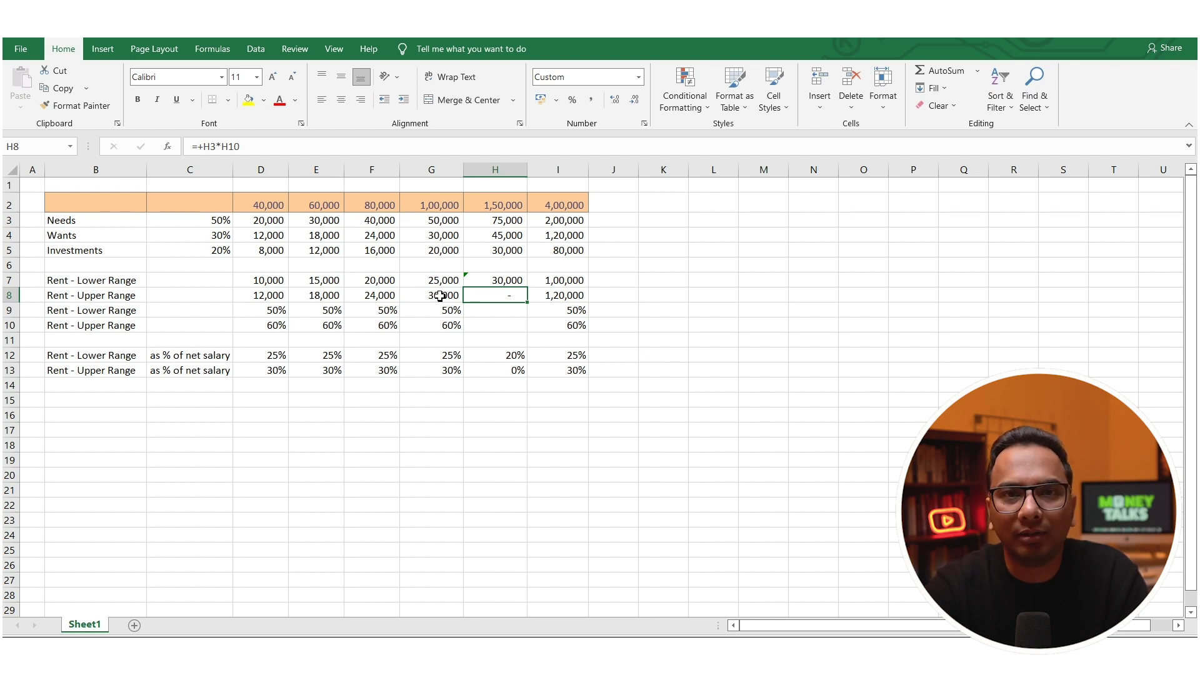
type("37000")
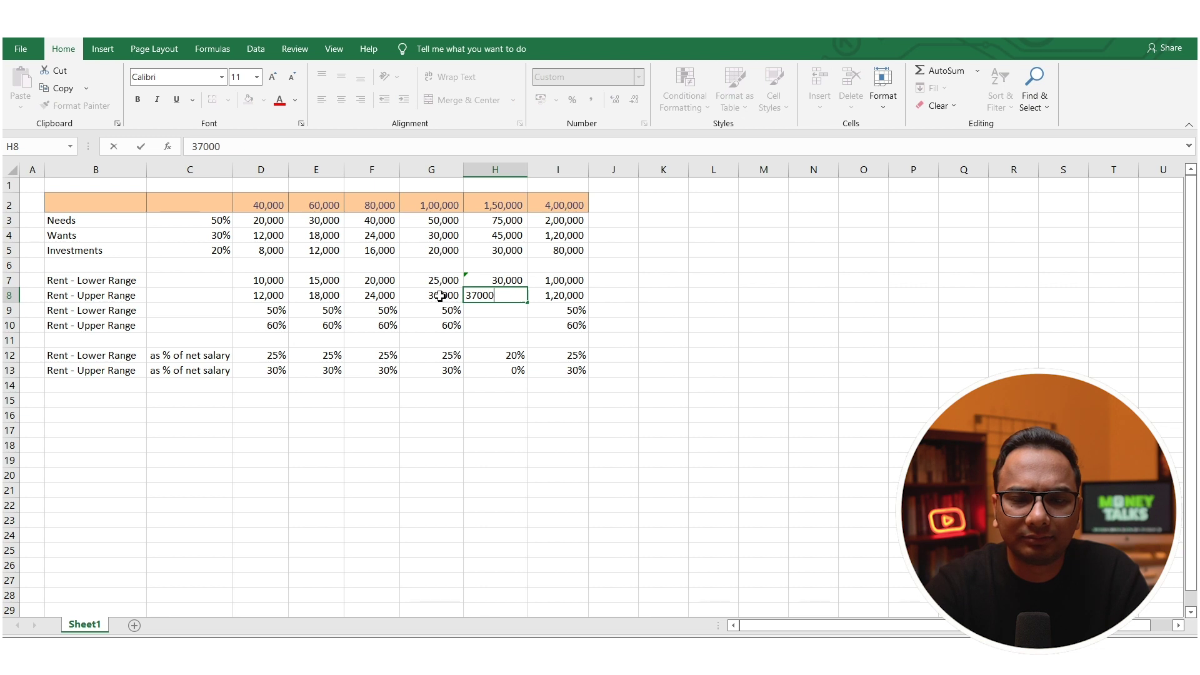
key("Return")
Enter +H7/H3 and +H8/H3 for rent shares of Needs at 40% and 49%, then select H12:H13
type("+")
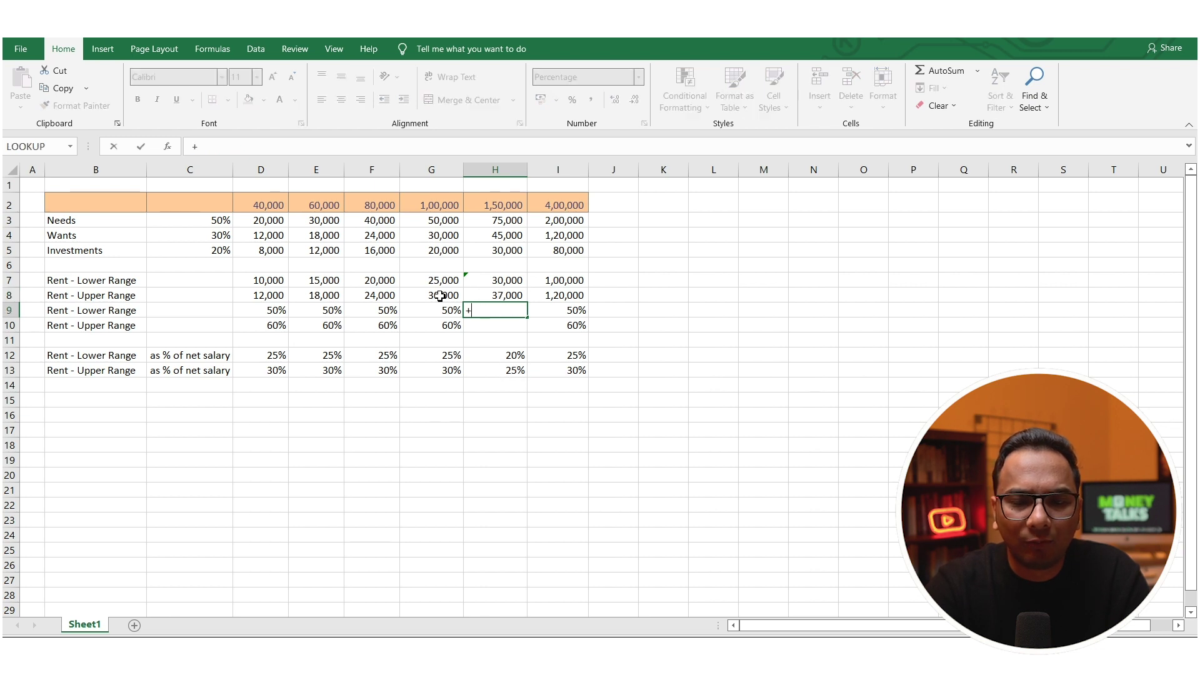
key("Up")
key("Up")
type("/")
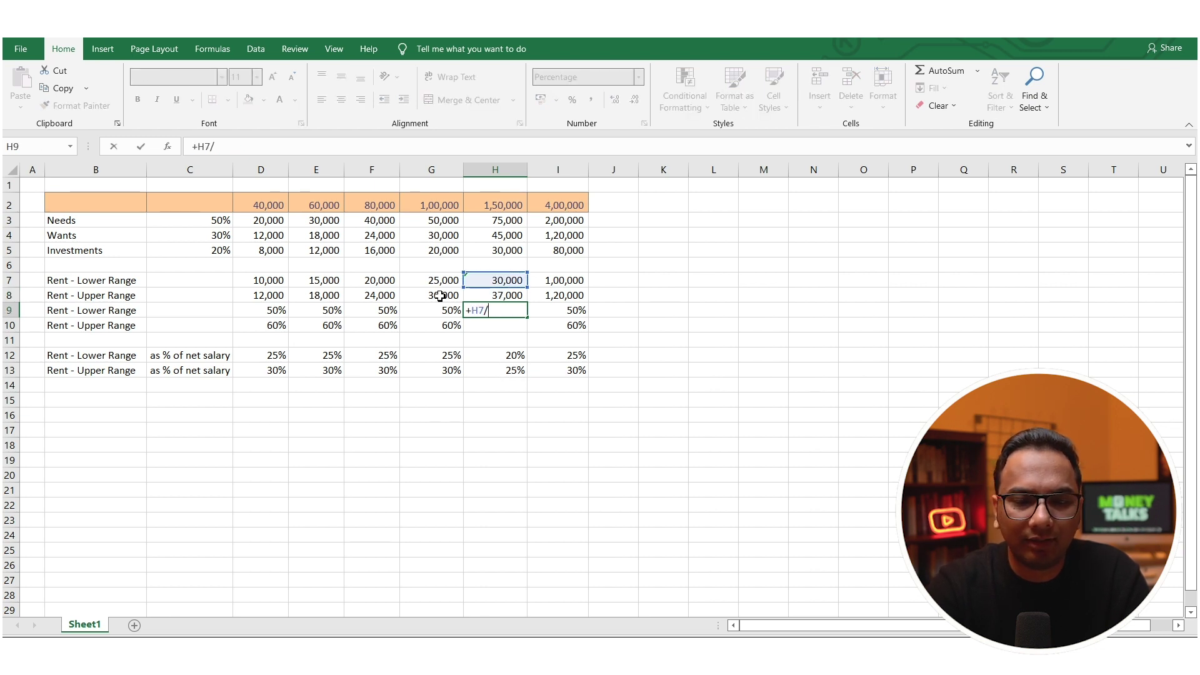
key("Up")
key("Up")
key("Up")
key("Up")
key("Up")
key("Up")
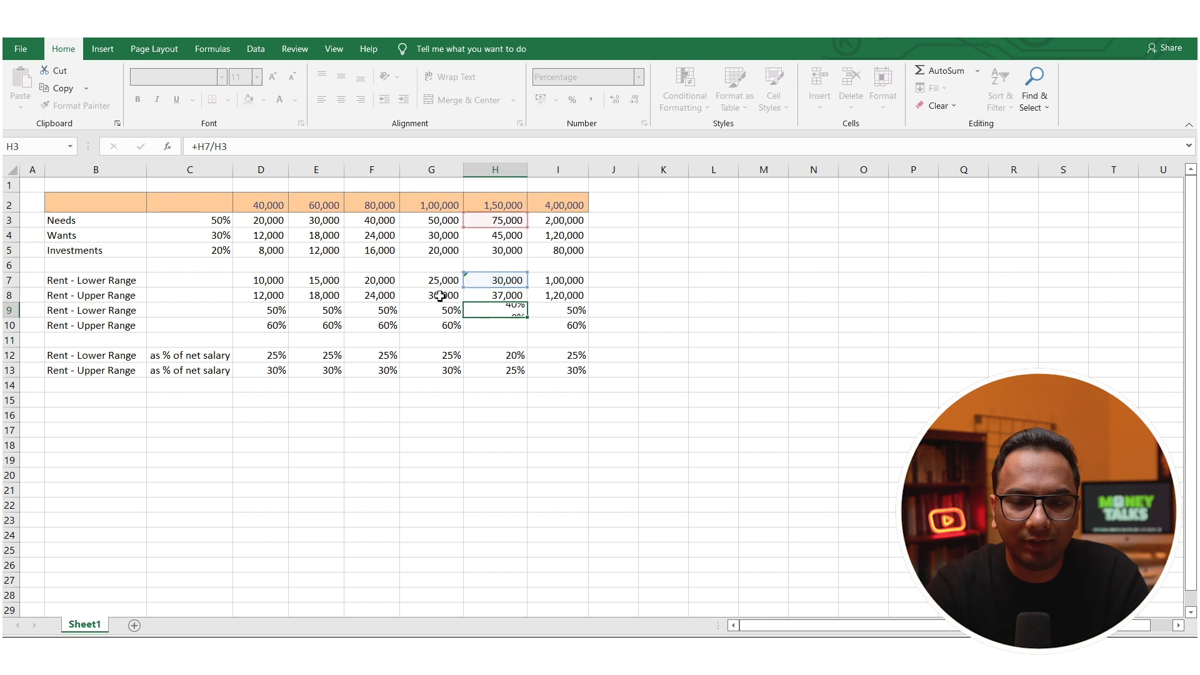
key("Return")
type("+")
key("Up")
key("Up")
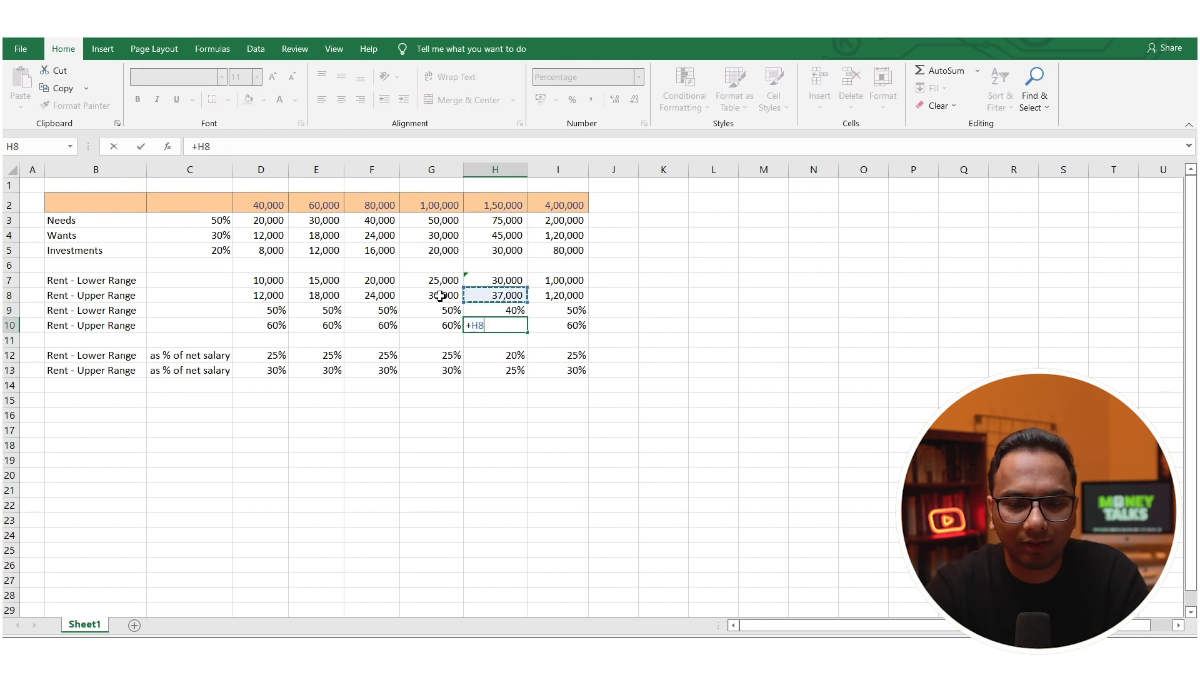
type("/")
key("Up")
key("Up")
key("Up")
key("Up")
key("Up")
key("Up")
key("Up")
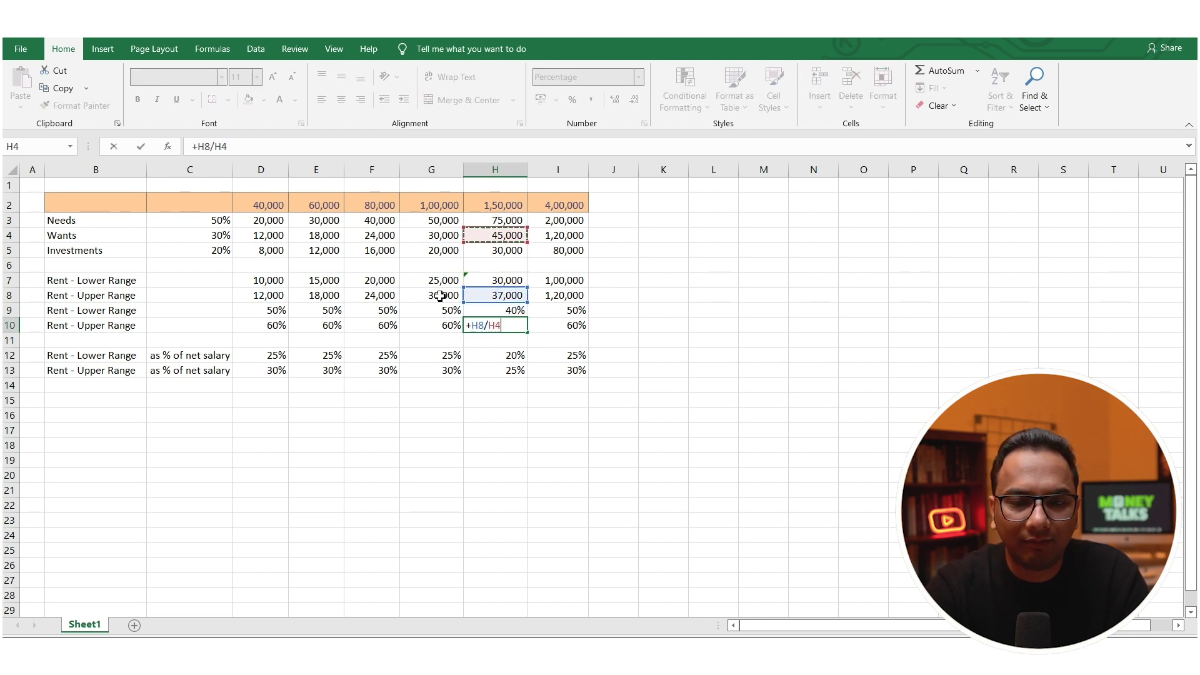
key("Return")
key("Up")
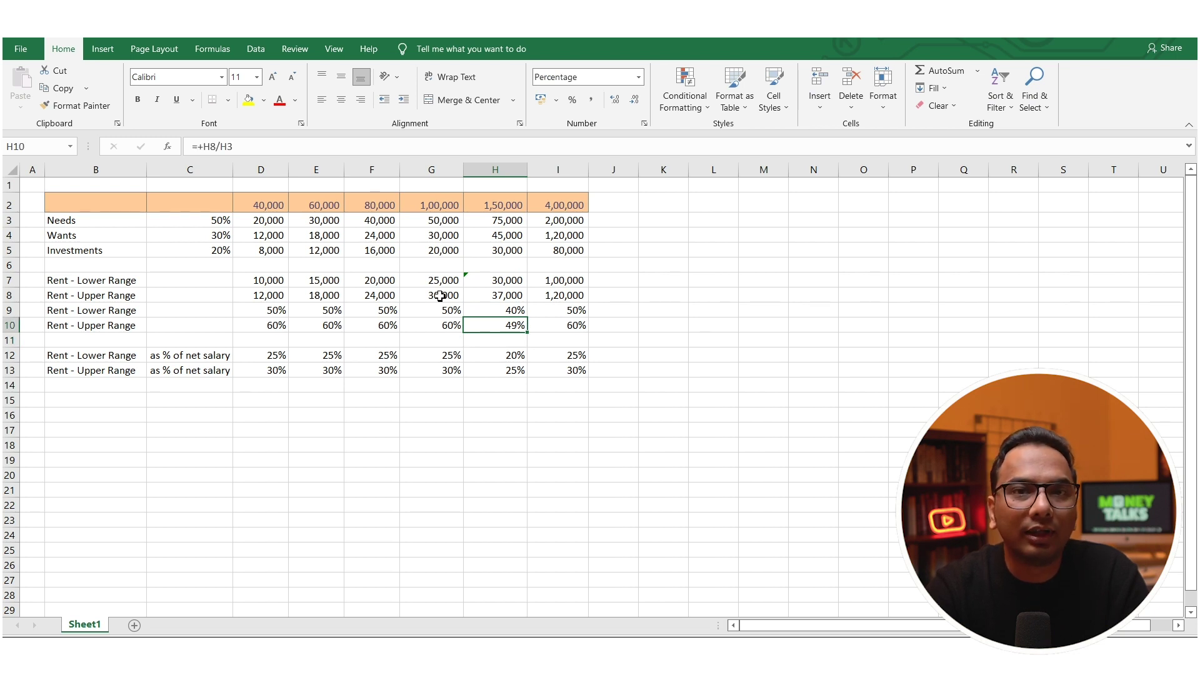
key("Down")
key("Down")
key("shift+Down")
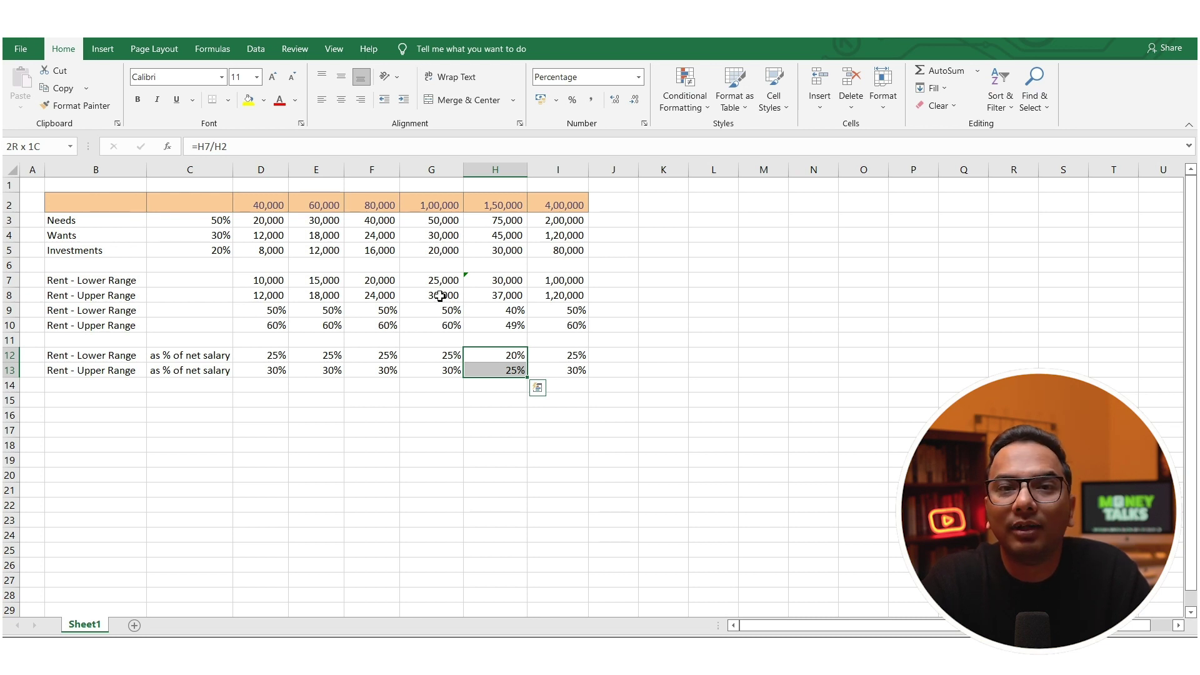
left_click(663, 201)
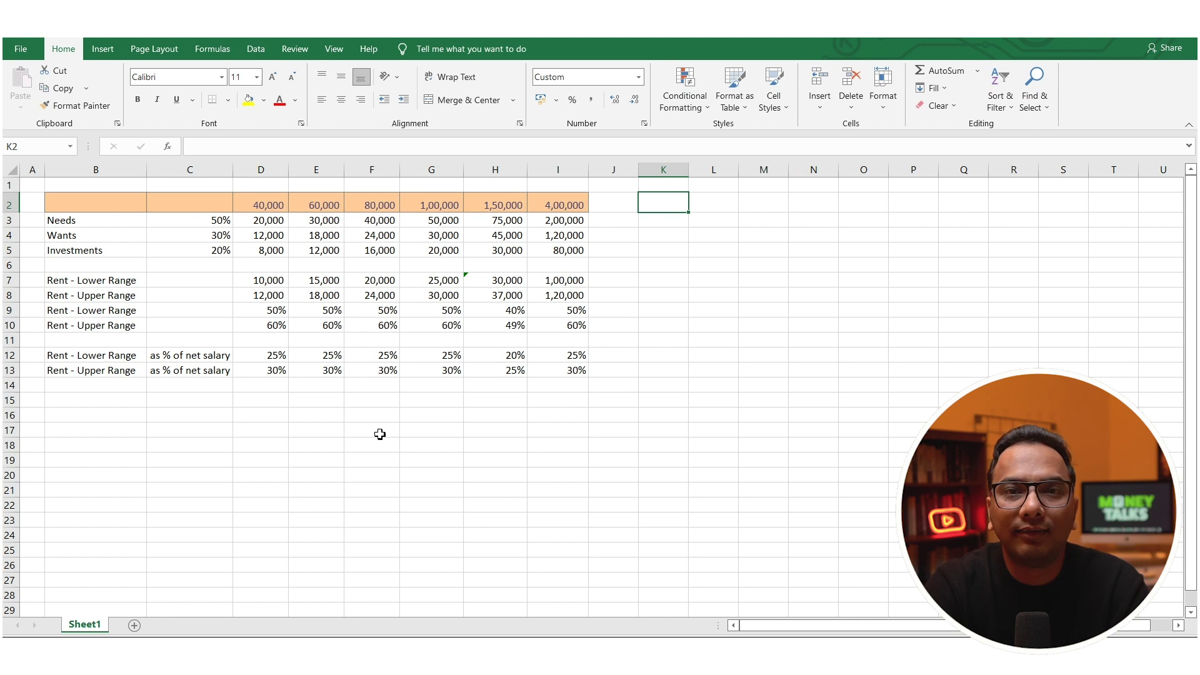
Type the note 'Rent + Other needs = Needs' into K2
type("R")
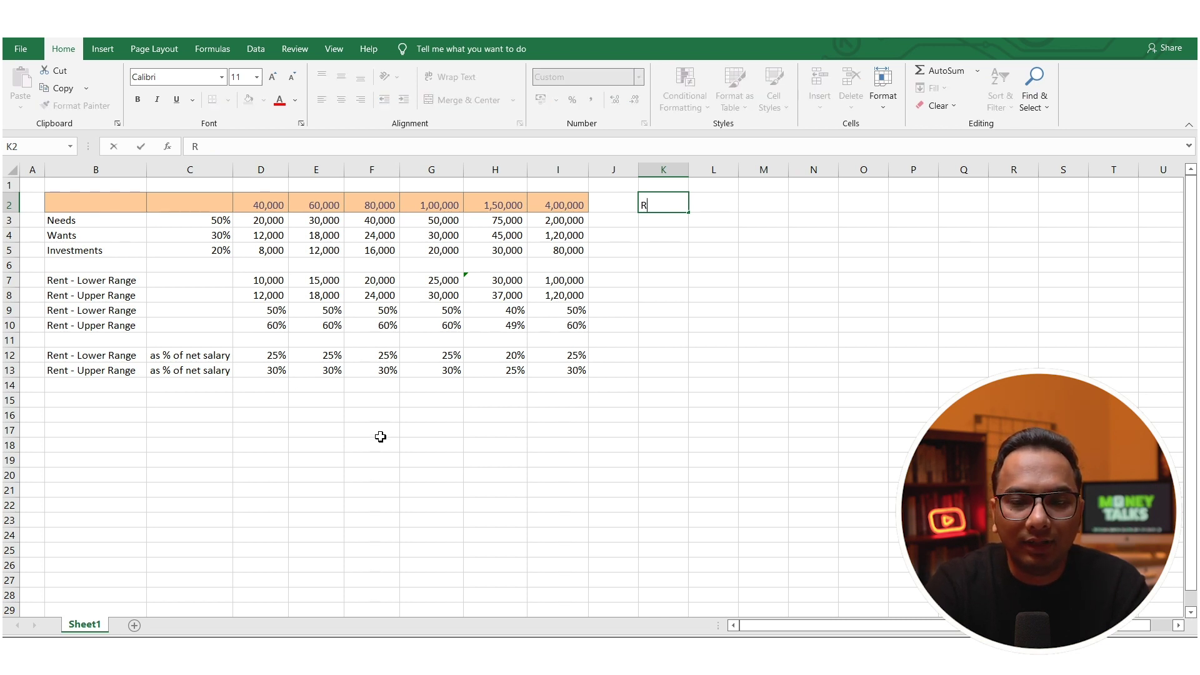
type("ent + O")
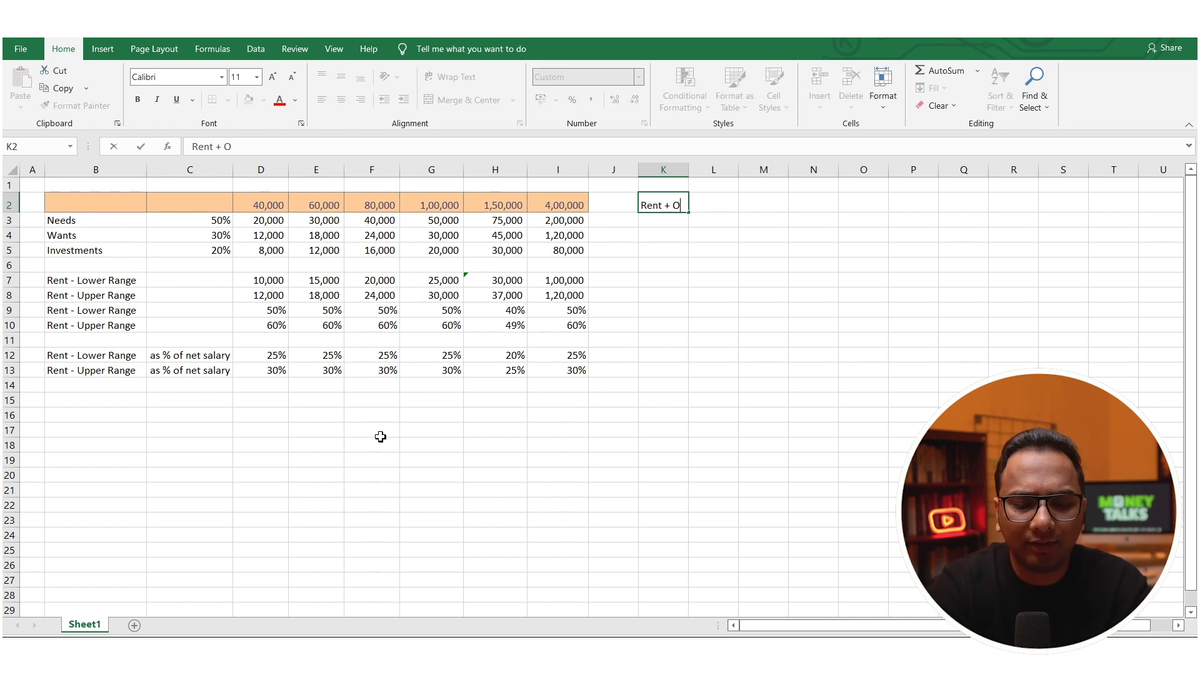
type("ther needs")
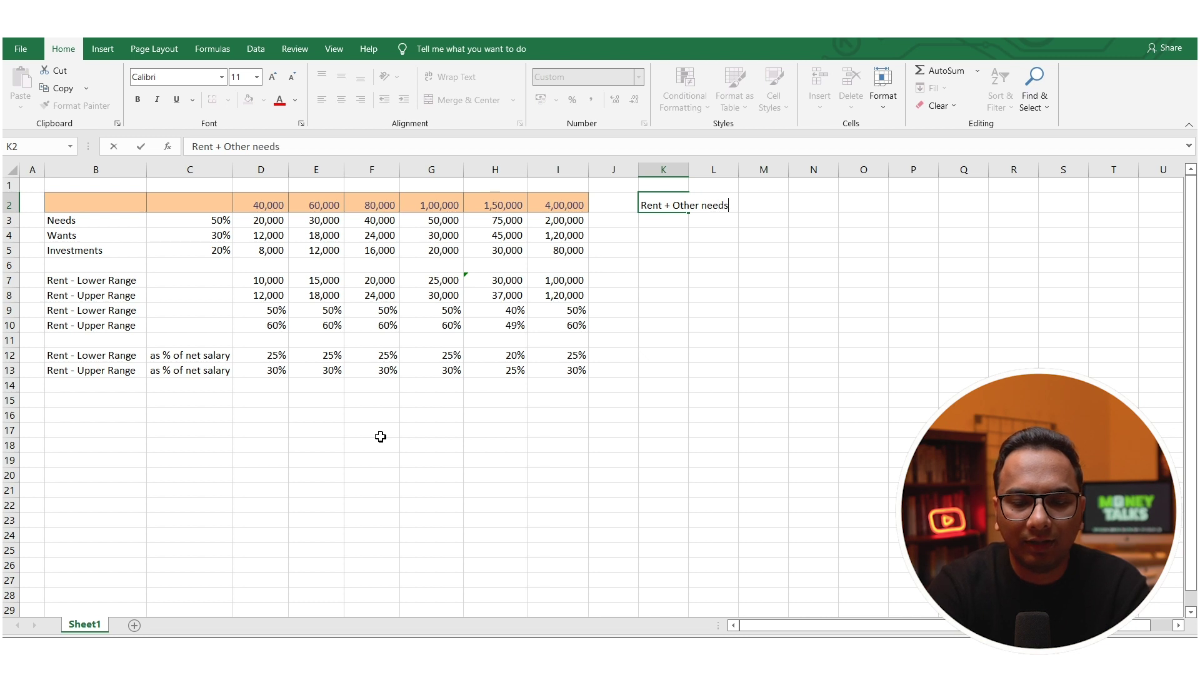
type(" = Needs")
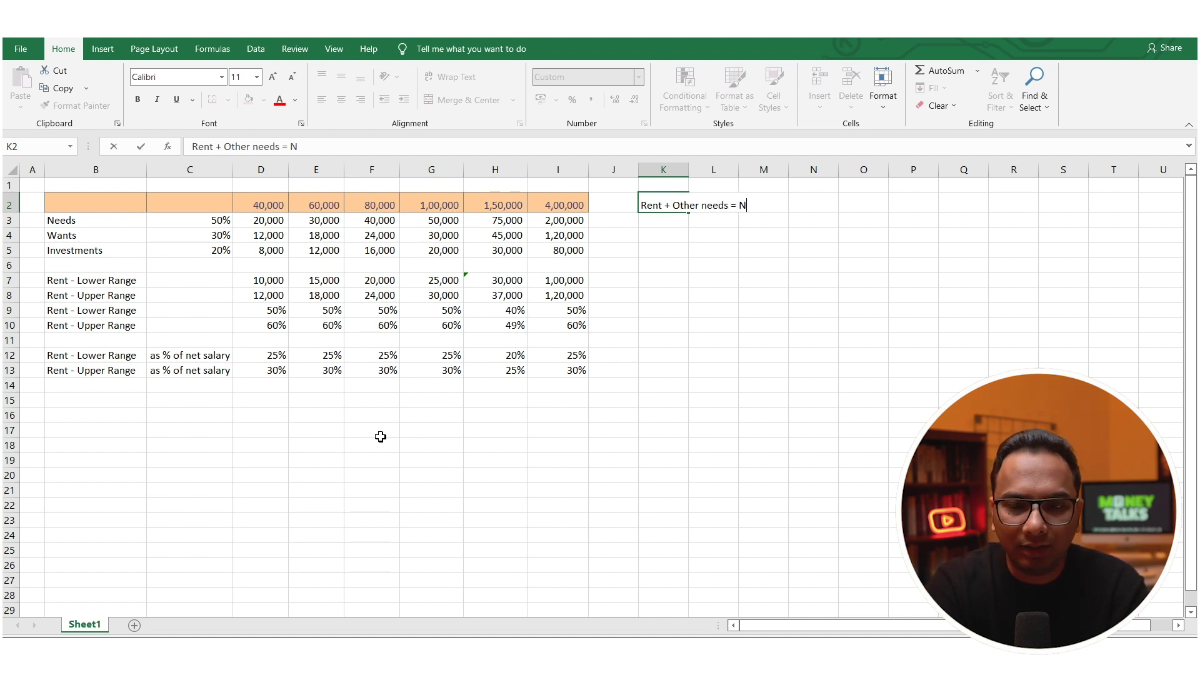
key("Return")
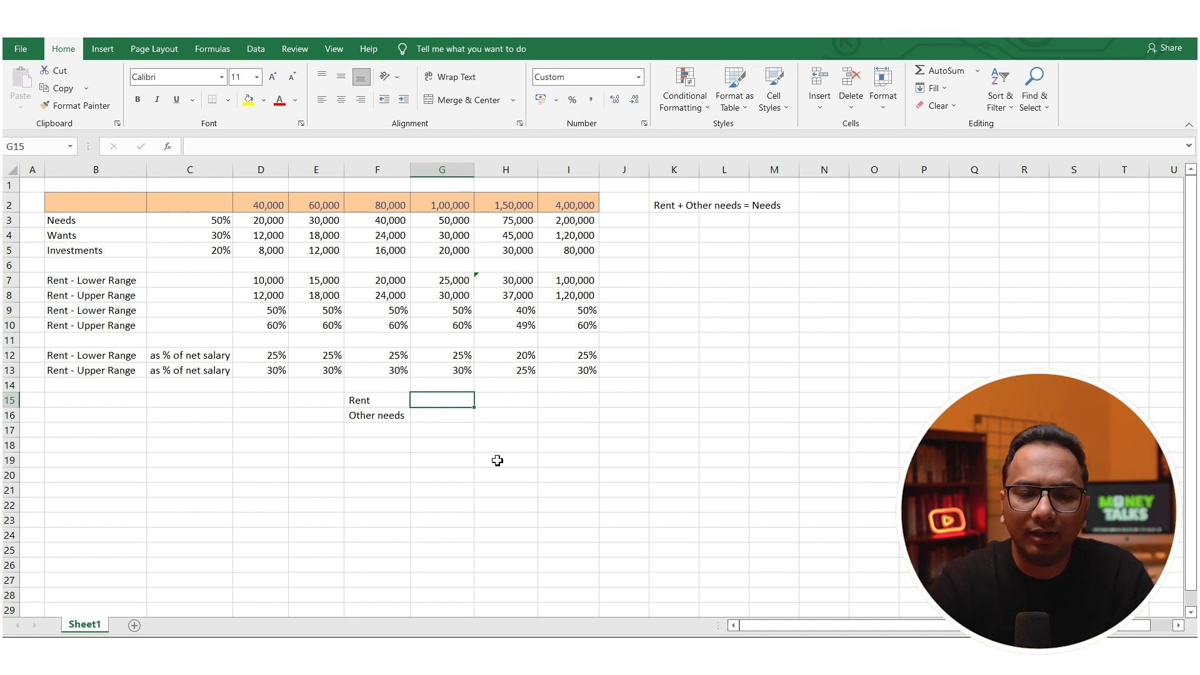
Set G15 to =G8 (30,000 rent) and G16 to =G3-G15 (20,000 other needs)
type("=")
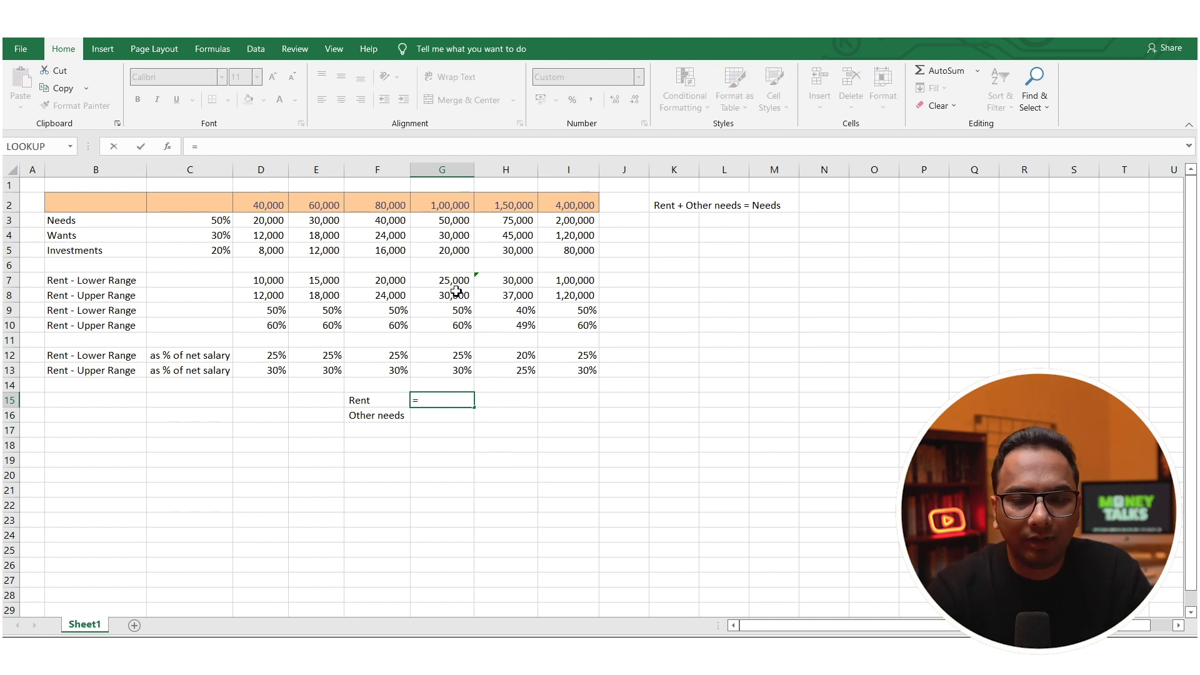
left_click(444, 294)
key("Return")
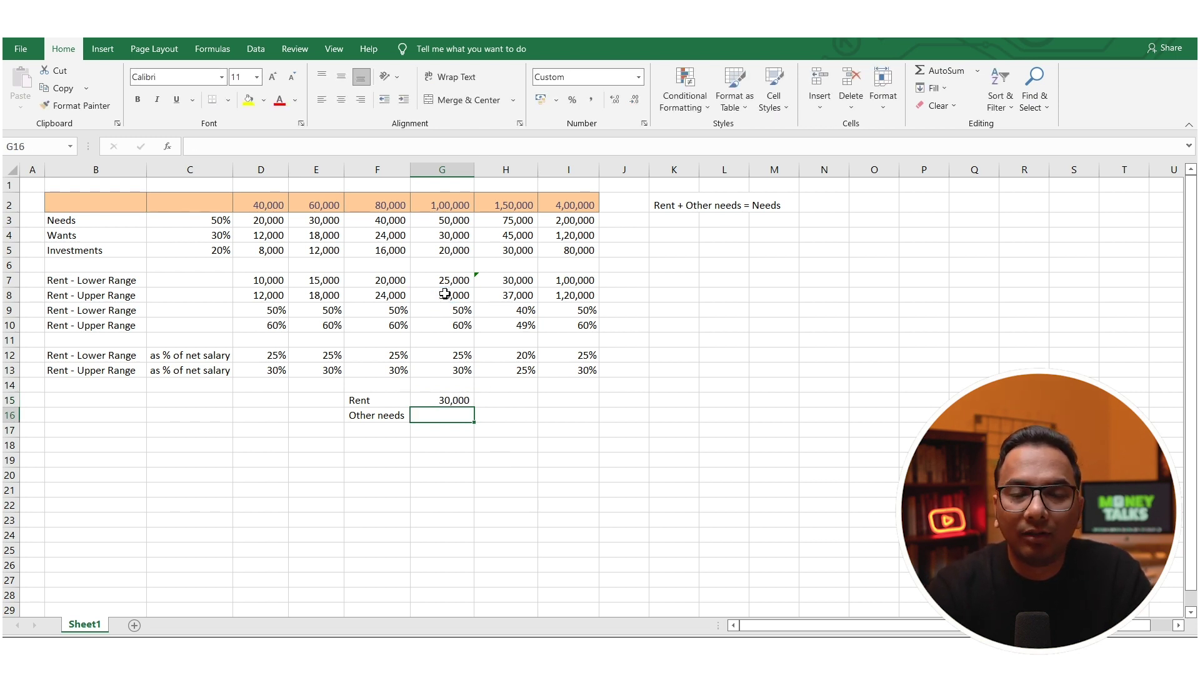
type("=")
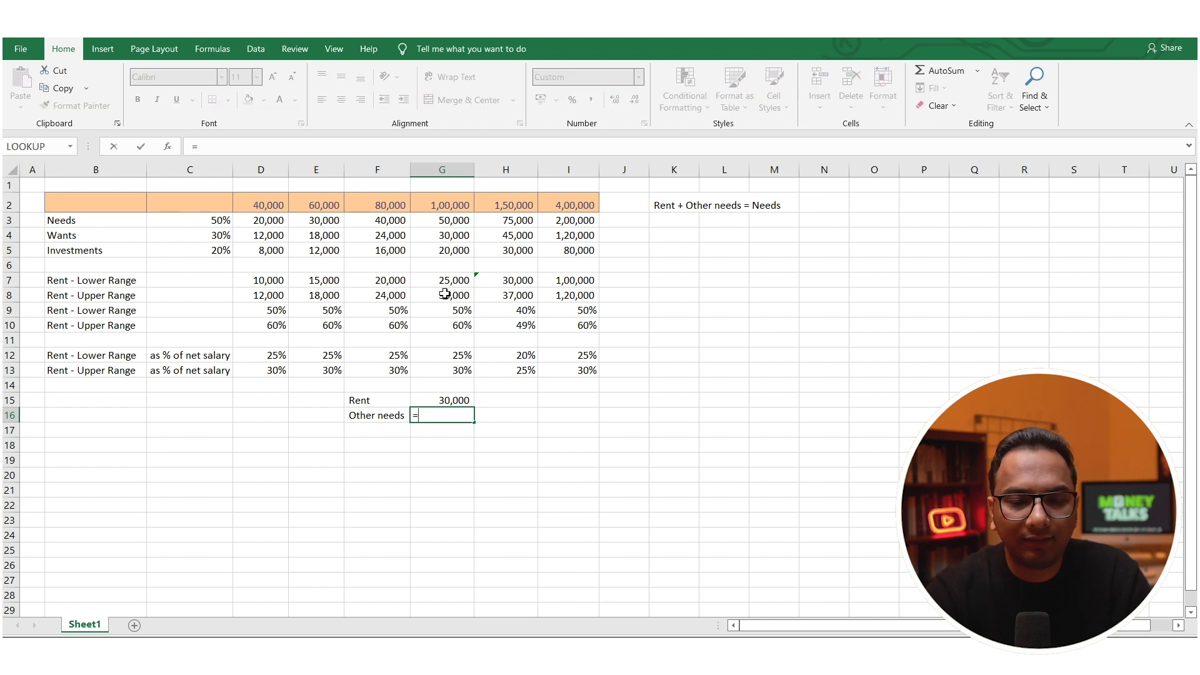
left_click(426, 220)
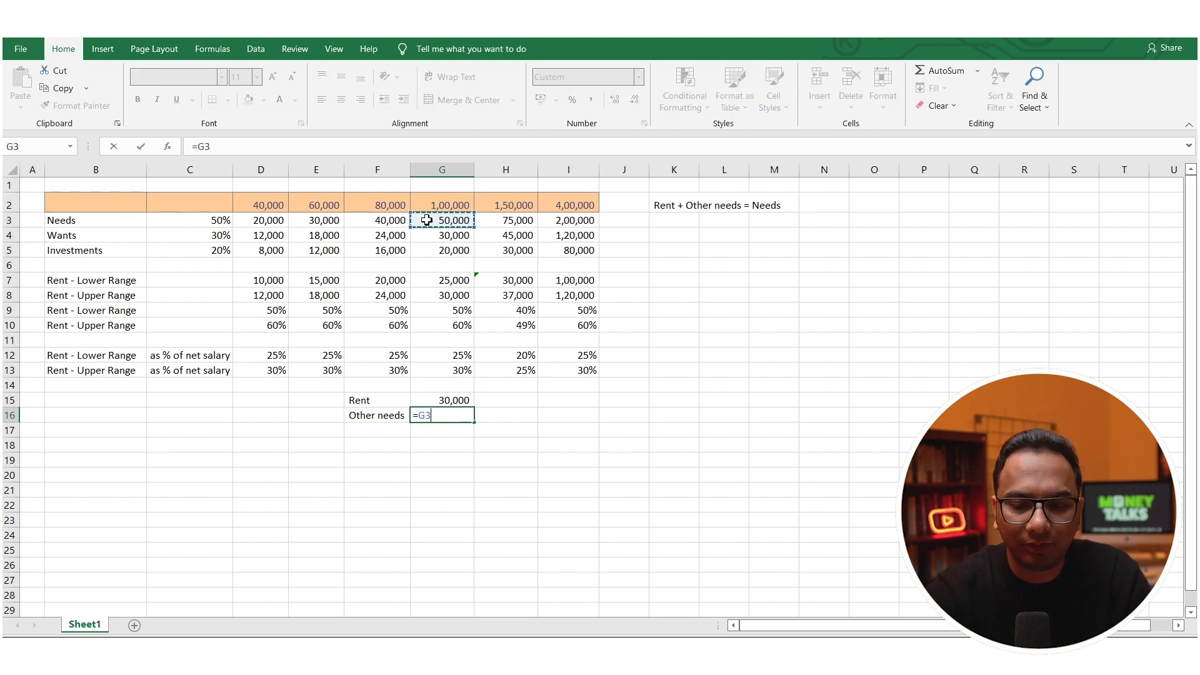
type("-")
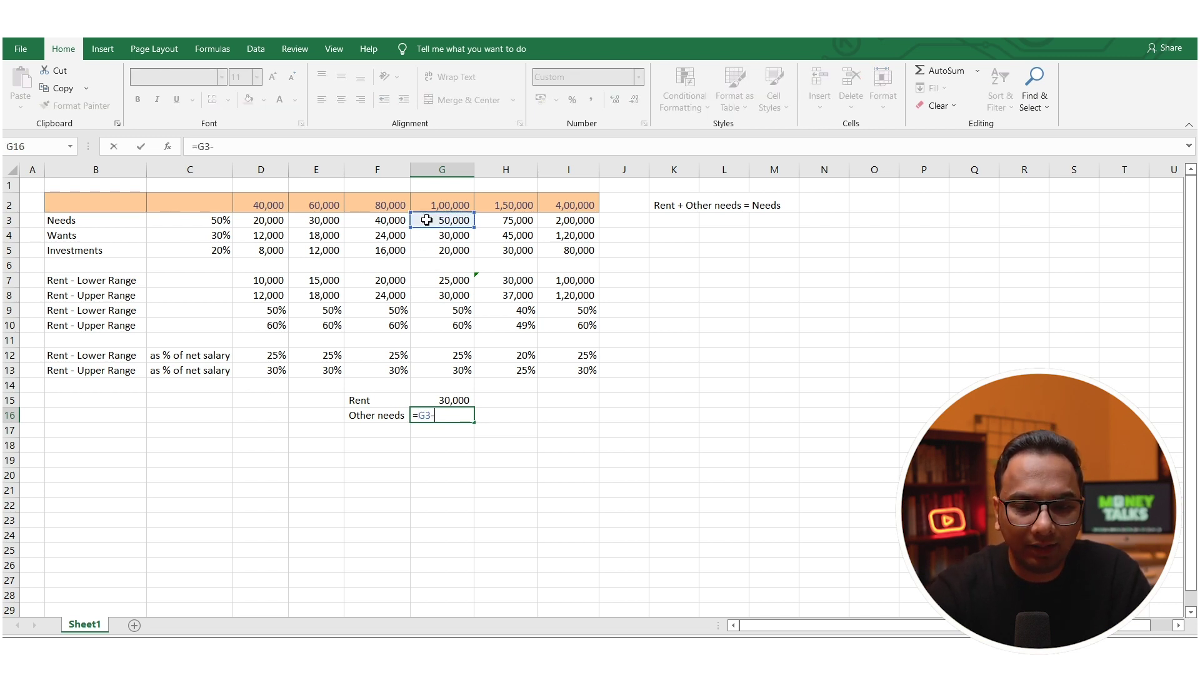
left_click(434, 400)
key("Return")
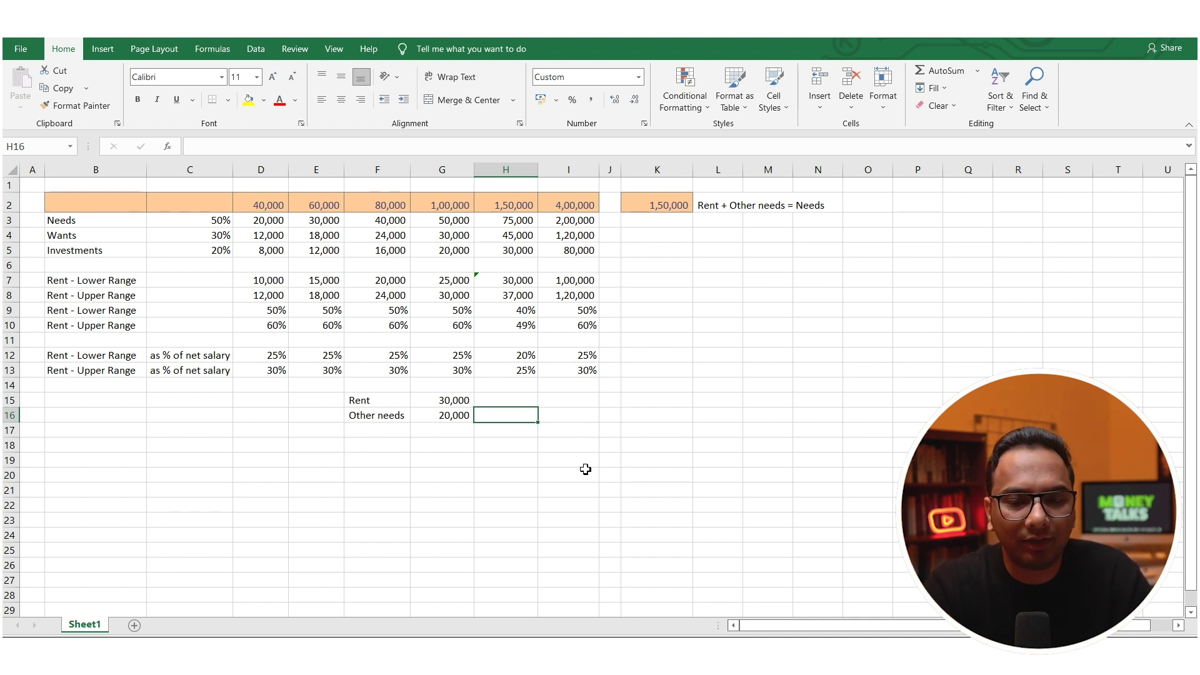
Link H16 to G16 for 20,000 other needs and H15 to H8 for 37,000 rent
type("=")
key("Left")
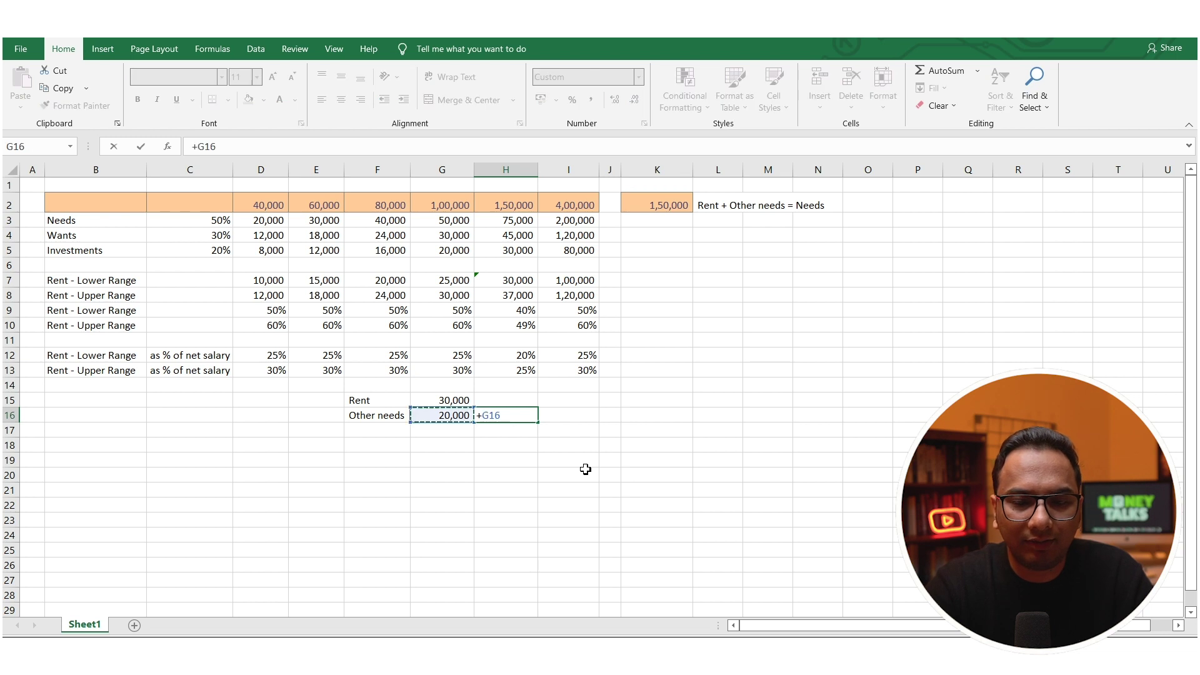
key("Return")
key("Up")
key("Up")
type("+")
key("Up")
key("Up")
key("Up")
key("Up")
key("Up")
key("Up")
key("Up")
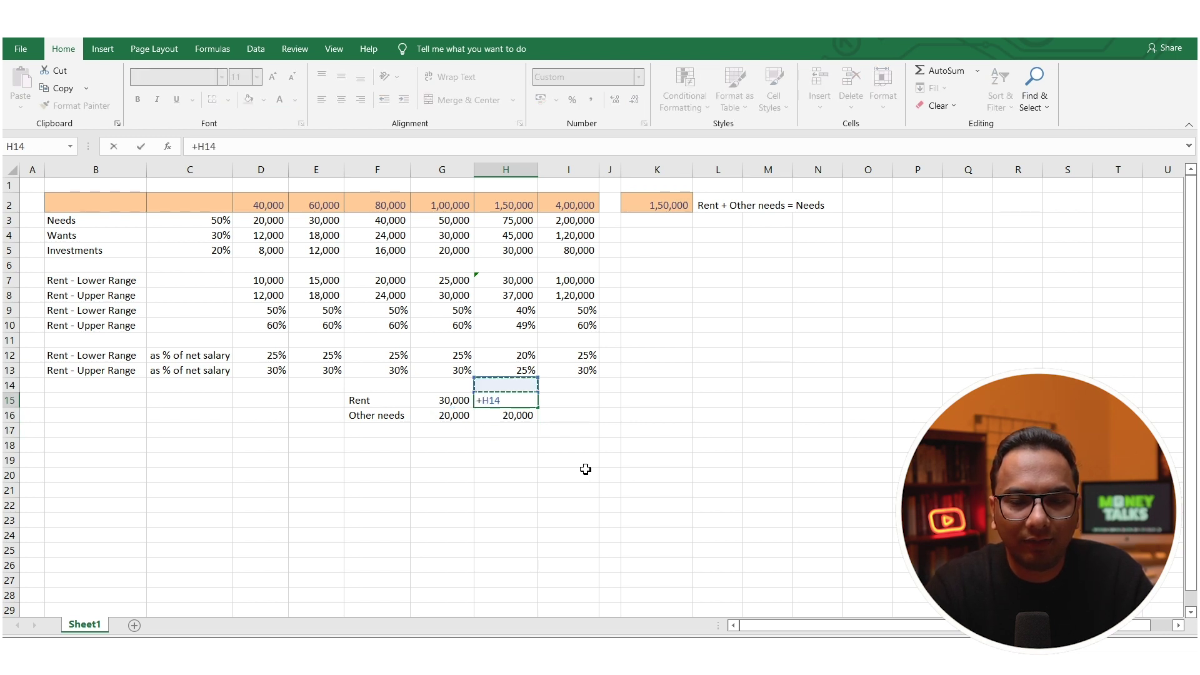
key("Return")
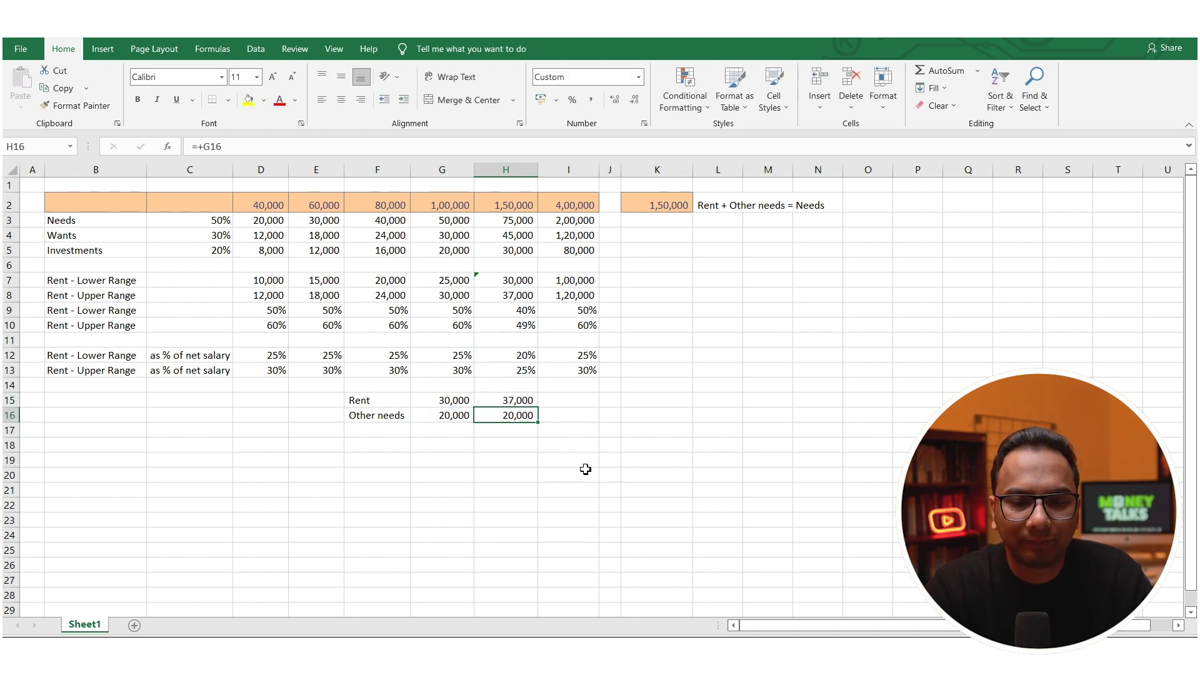
key("Up")
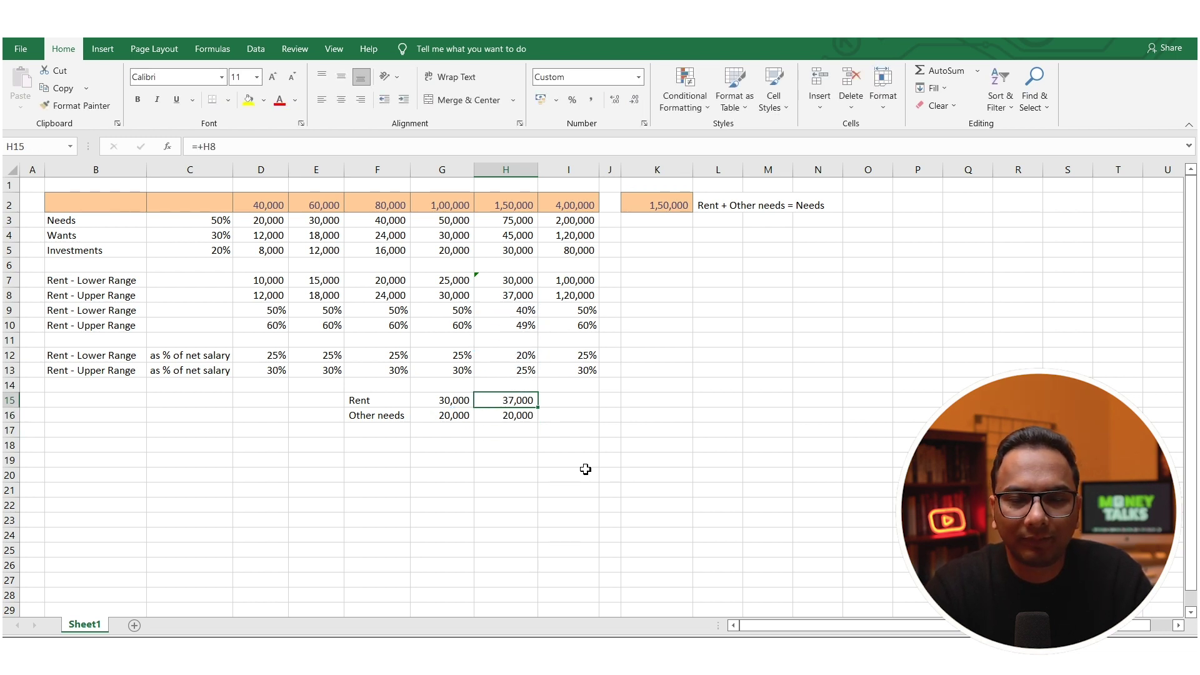
Enter the needs total =+H15+H16 (57,000) in K3 under the 1,50,000 salary
left_click(662, 223)
type("+")
left_click(508, 401)
type("+")
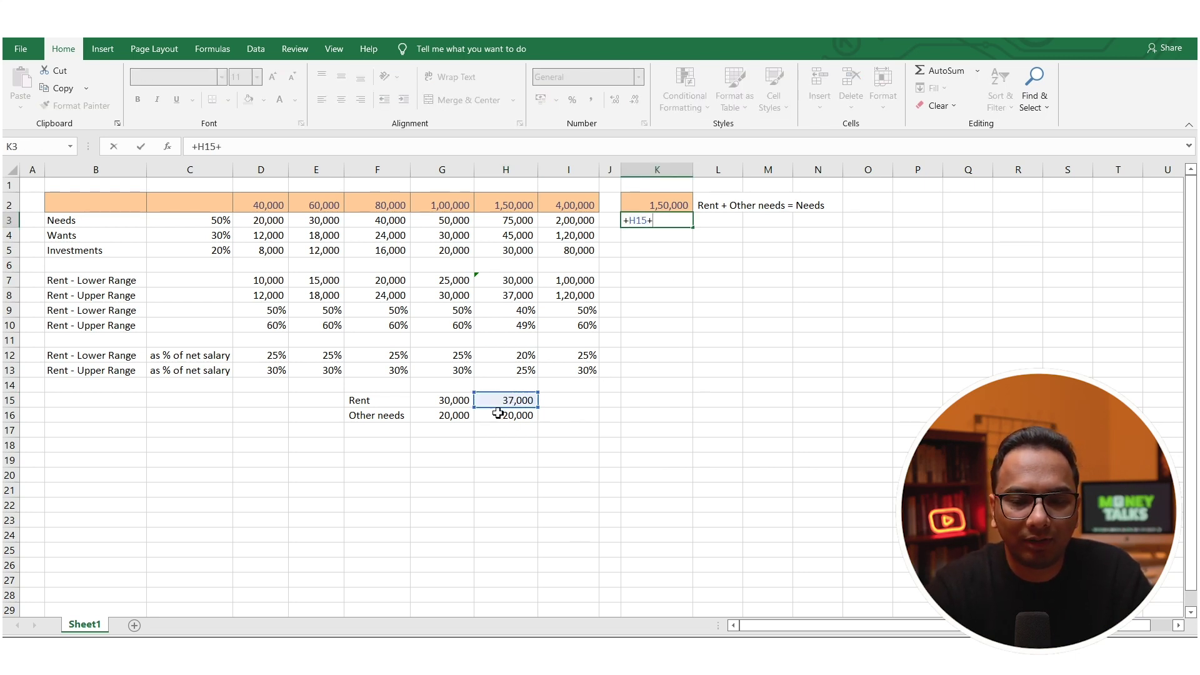
left_click(498, 414)
key("Return")
key("Up")
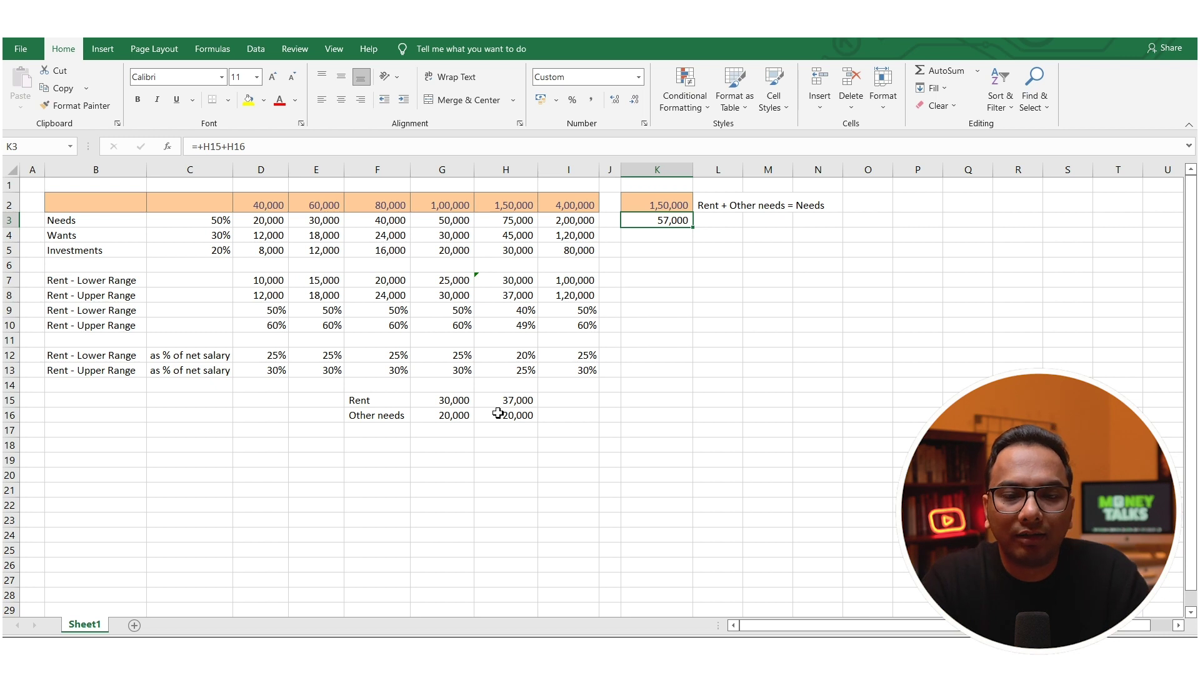
left_click(486, 223)
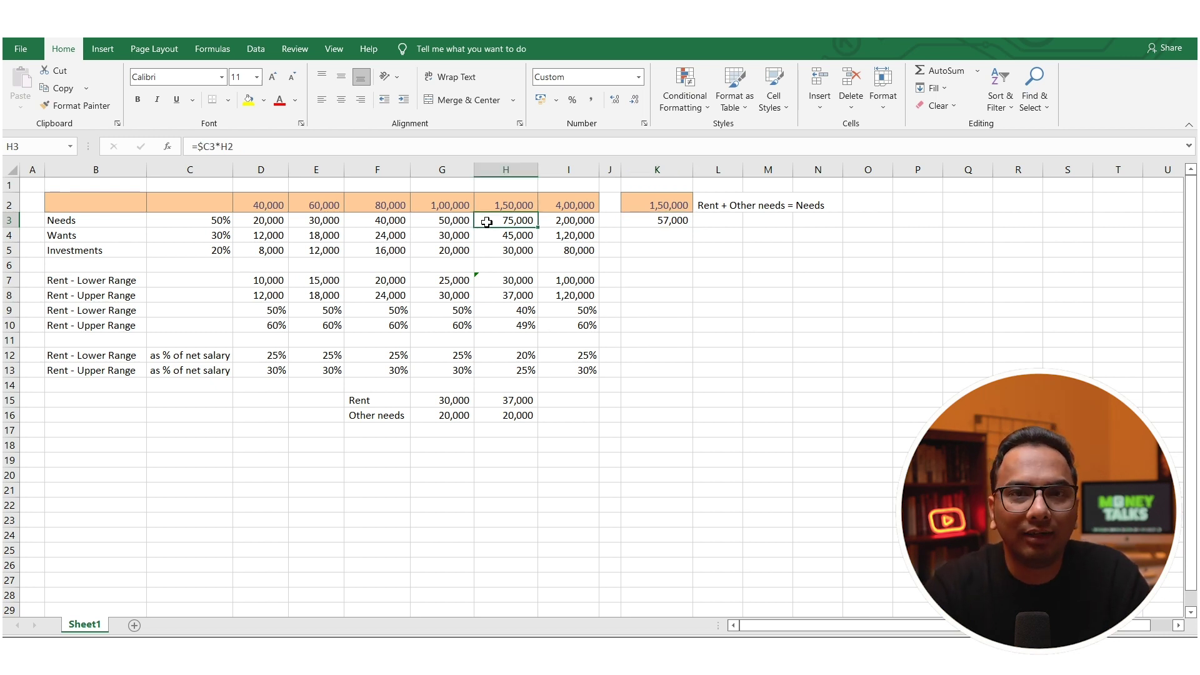
Set K4 to =H4 for 45,000 wants and K5 to =K2-K3-K4 for 48,000 investments
left_click(688, 236)
type("=")
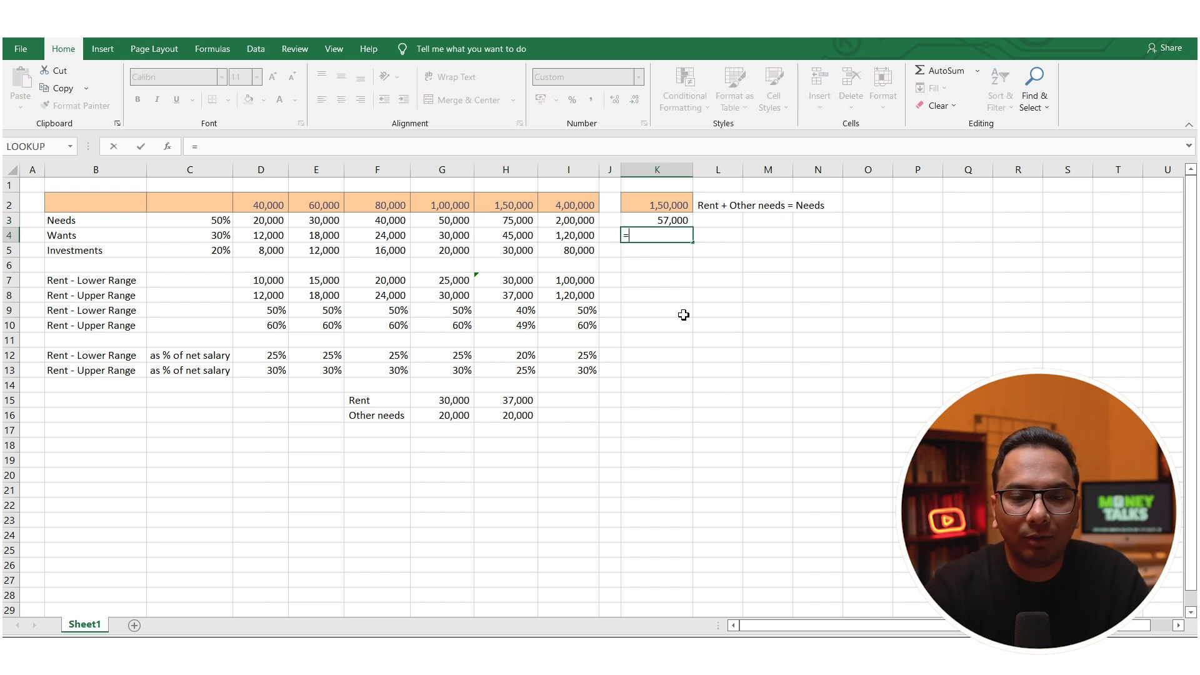
key("Left")
key("Left")
key("Left")
key("Return")
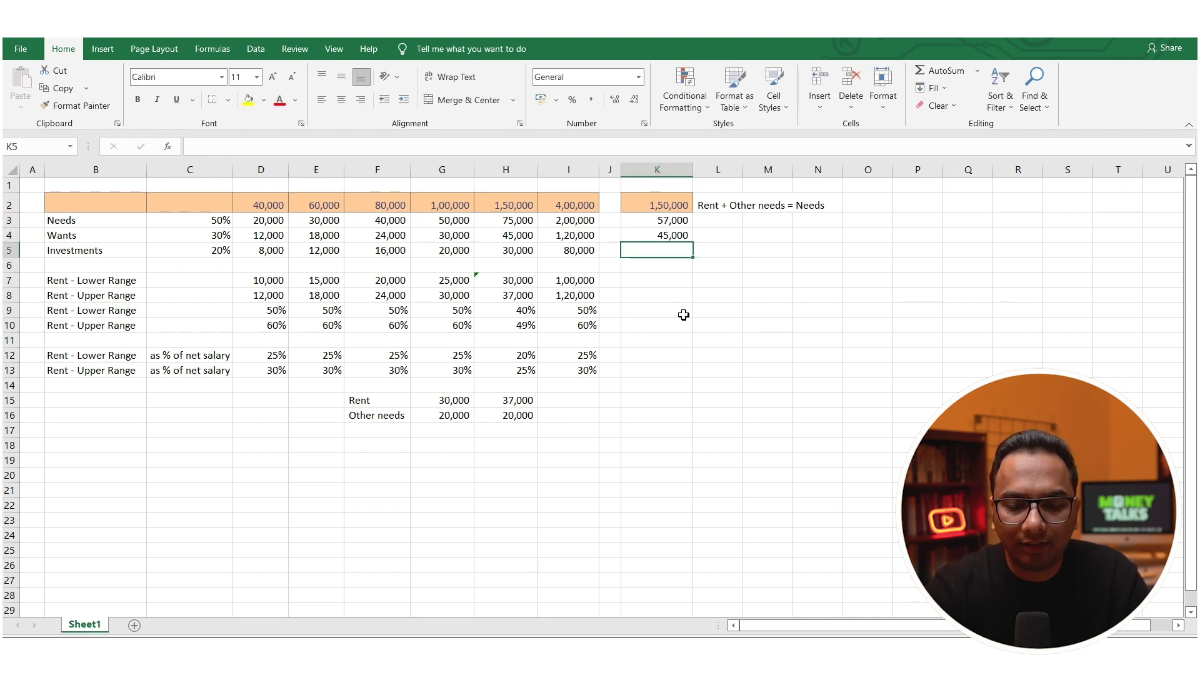
type("=")
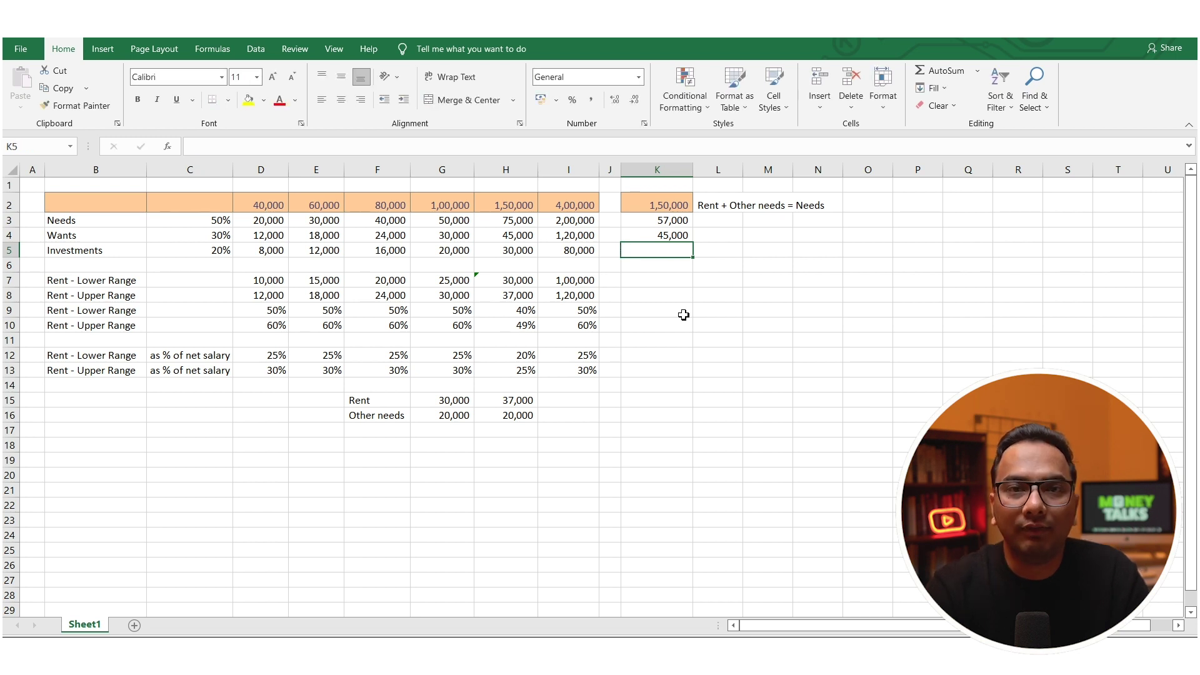
key("Up")
key("Up")
key("Up")
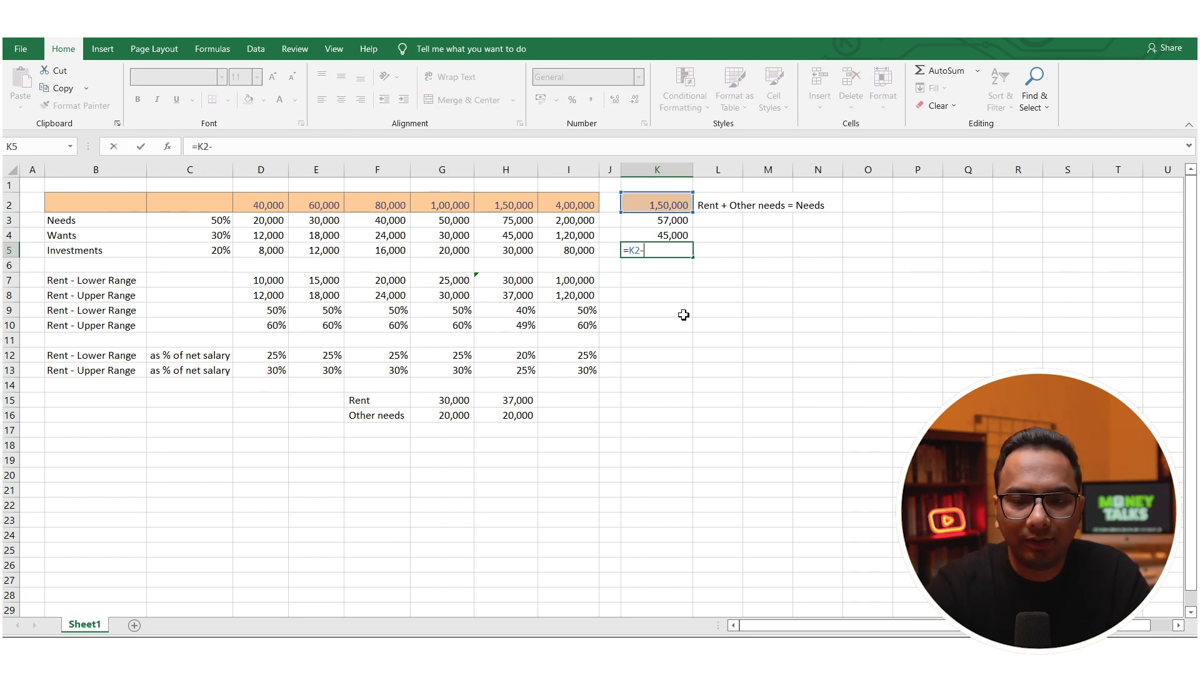
type("-")
key("Up")
key("Up")
type("-K4")
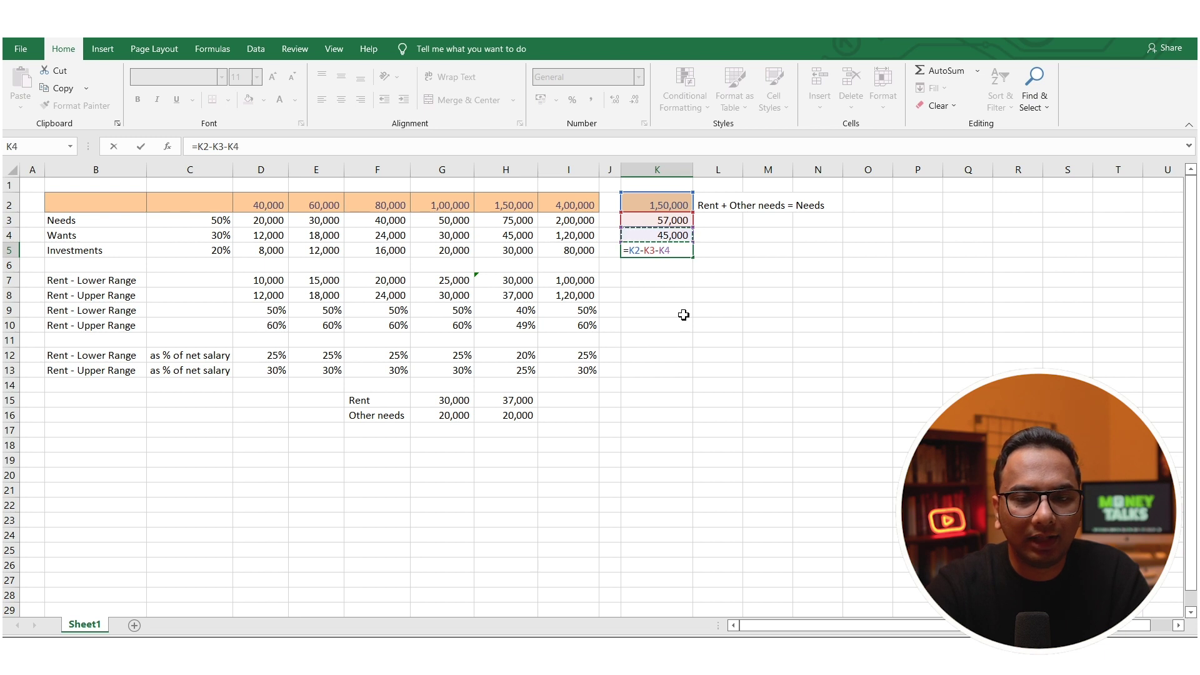
key("Return")
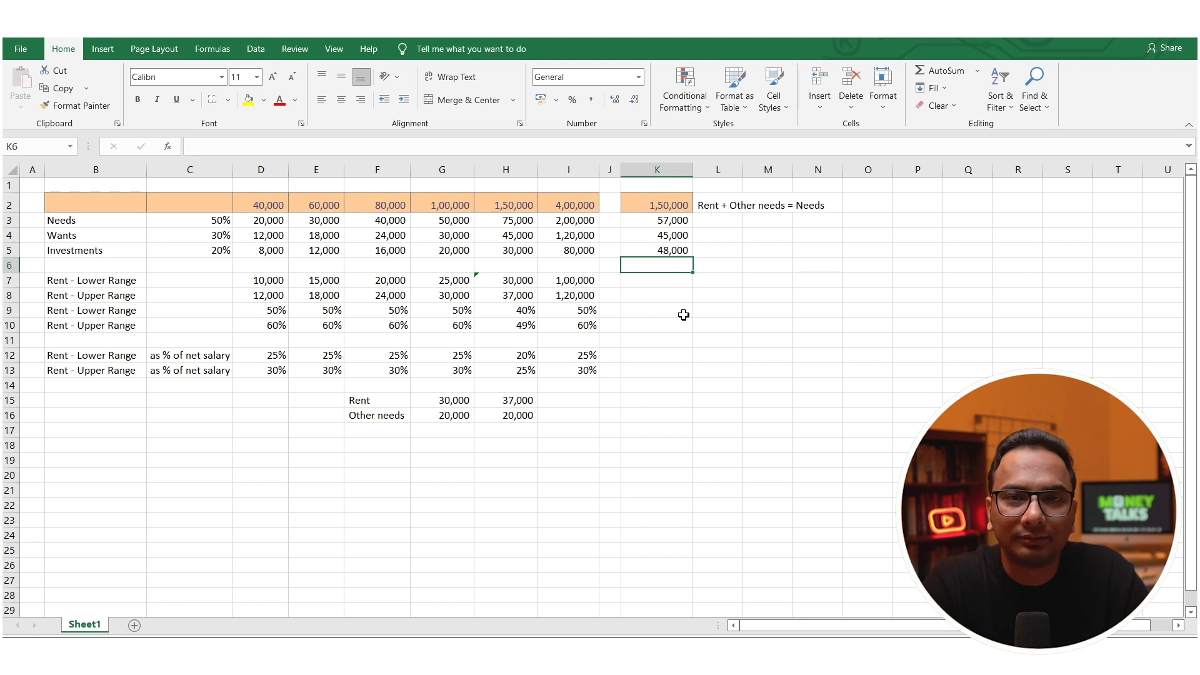
key("Up")
key("Up")
key("Up")
key("Up")
key("Right")
key("Right")
key("Right")
key("Right")
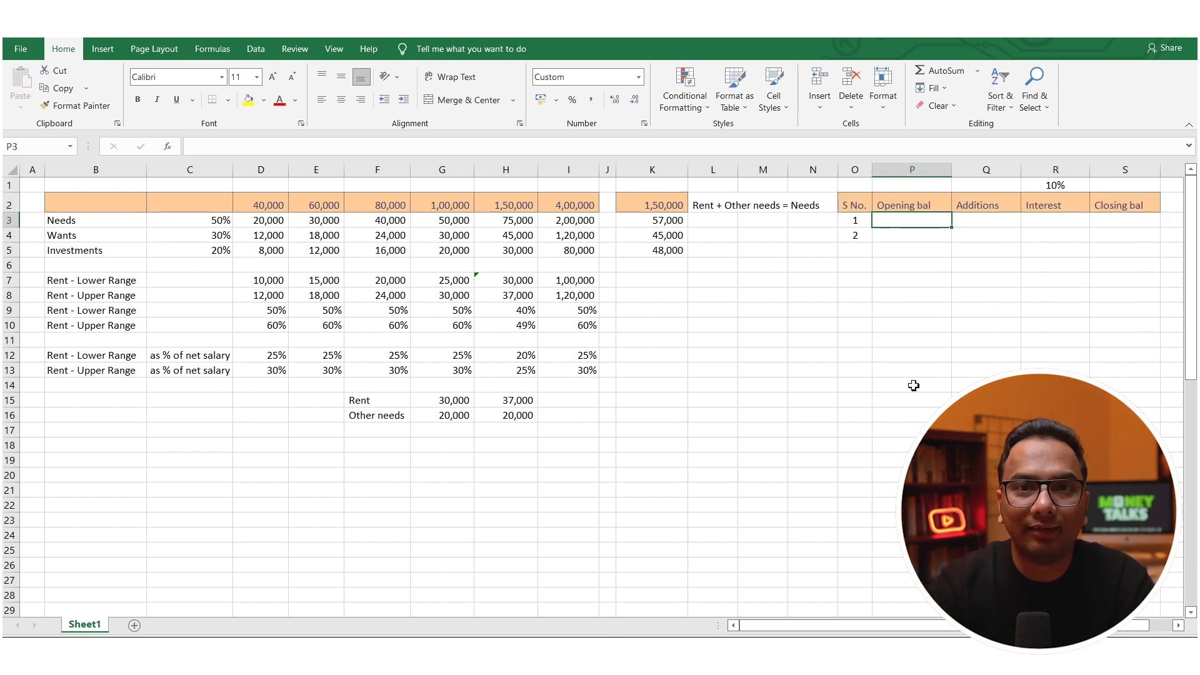
Fill year one with a 2,16,000 opening balance, 0 additions and 21,600 interest at 10%
type("=18")
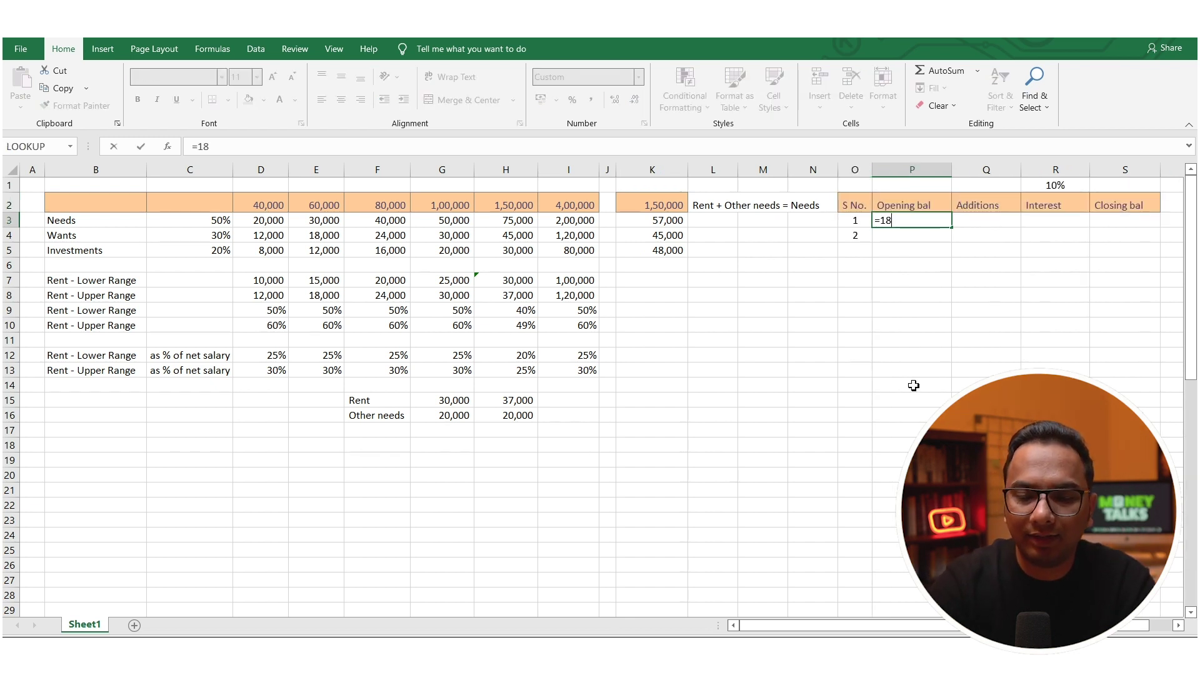
type("00*120")
key("Tab")
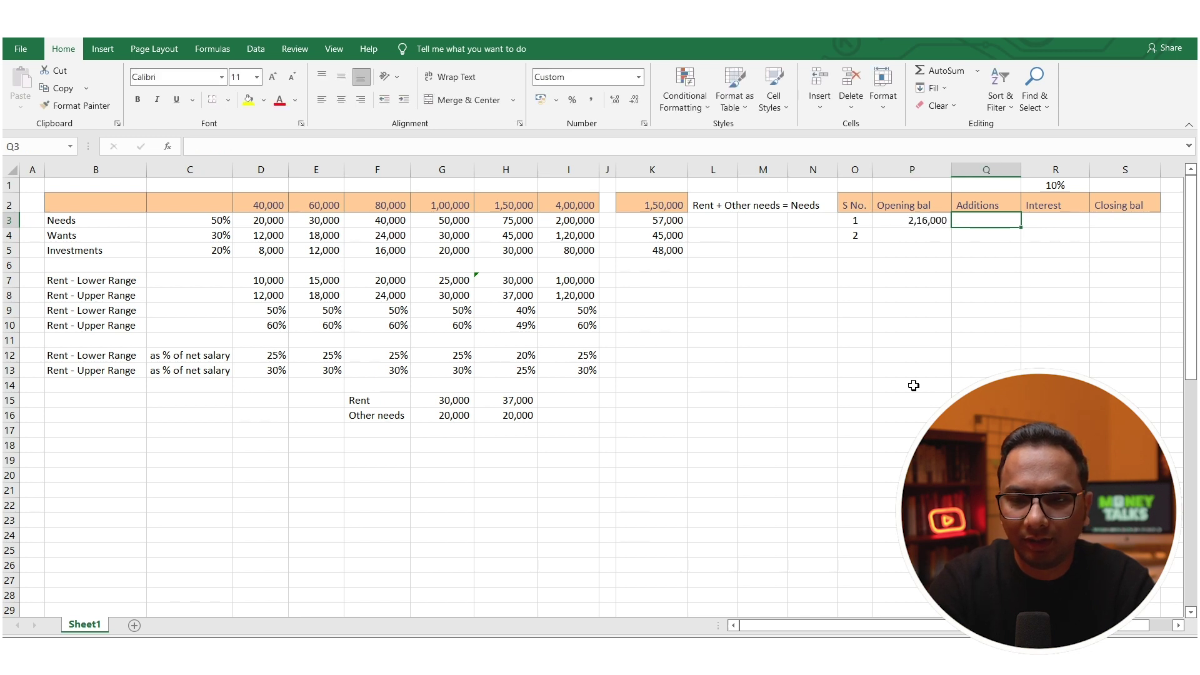
type("0")
key("Tab")
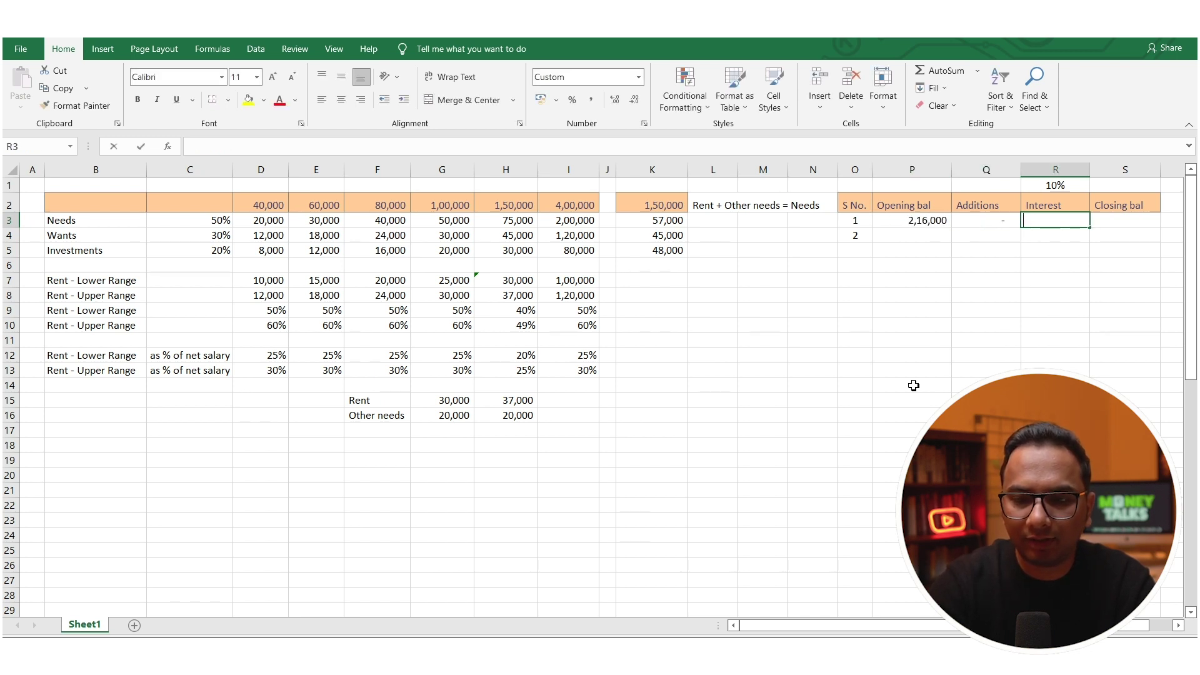
type("+")
key("Left")
key("Left")
type("*")
key("Up")
key("Up")
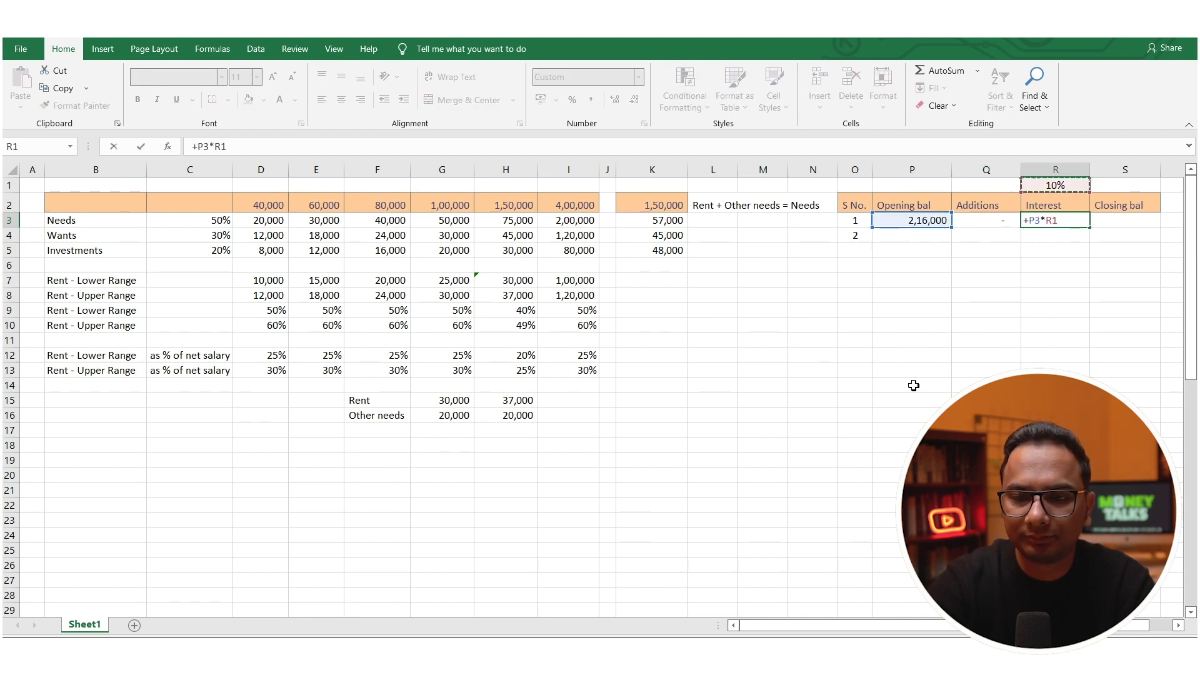
key("Return")
Sum opening, additions and interest into the 2,37,600 first-year closing balance
key("Up")
key("Right")
key("Right")
key("Right")
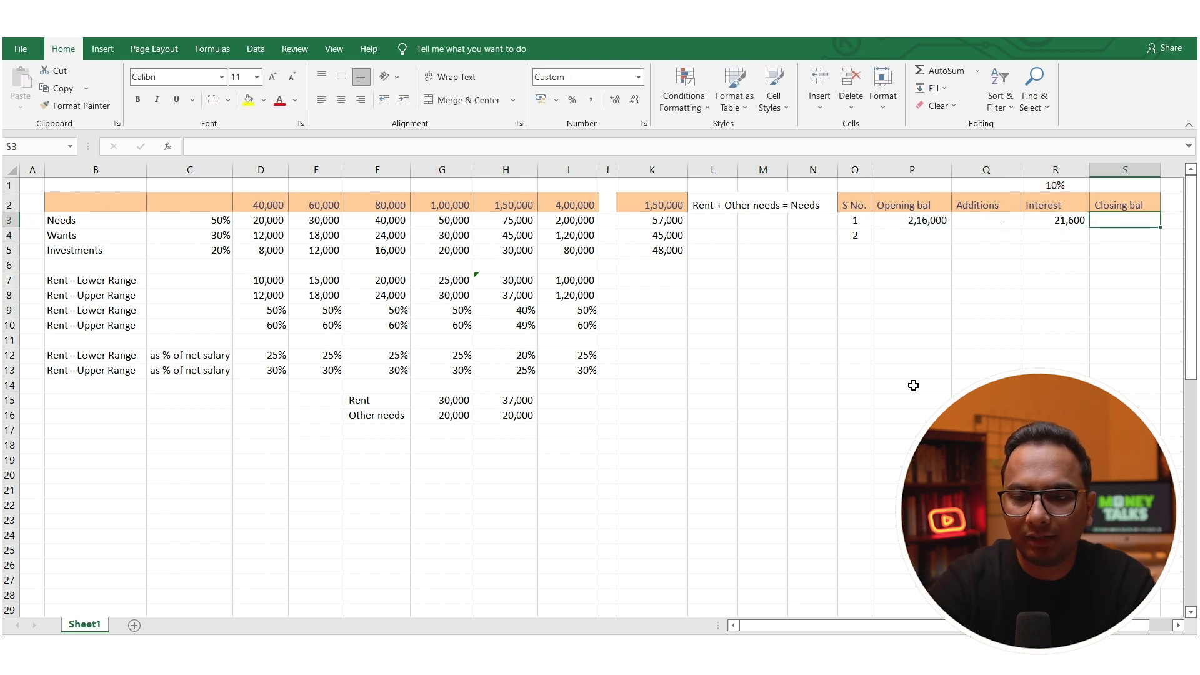
type("+")
key("Left")
key("Left")
key("Left")
type("+")
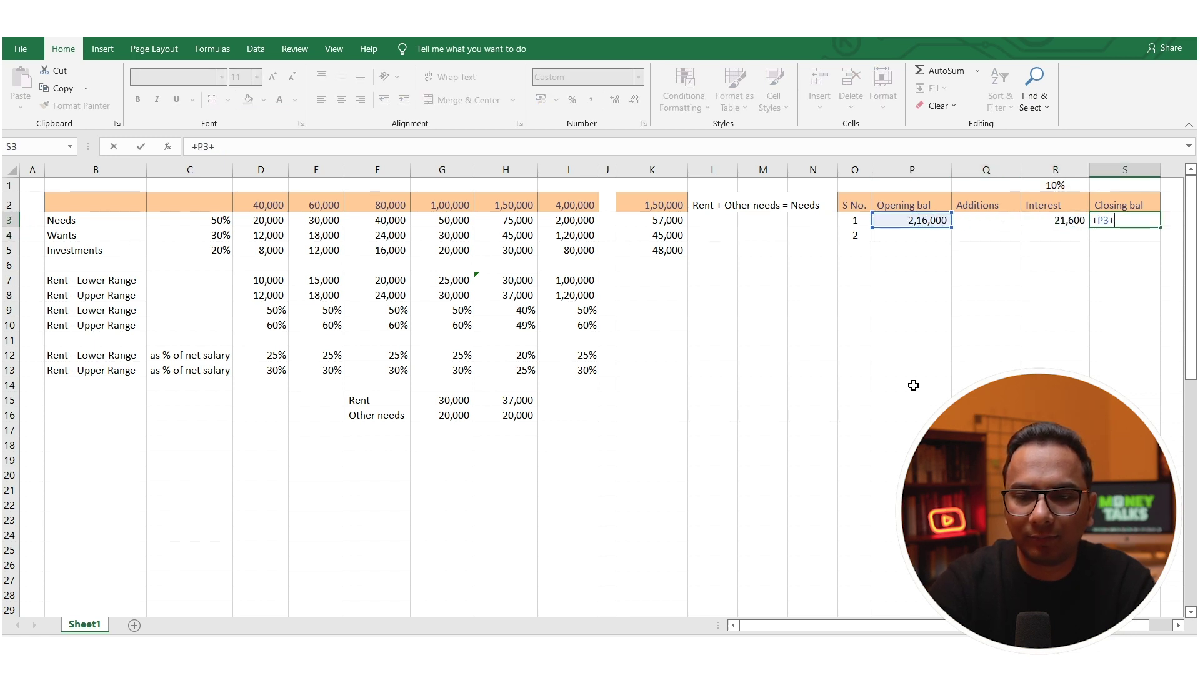
key("Left")
key("Left")
type("+")
key("Left")
key("Return")
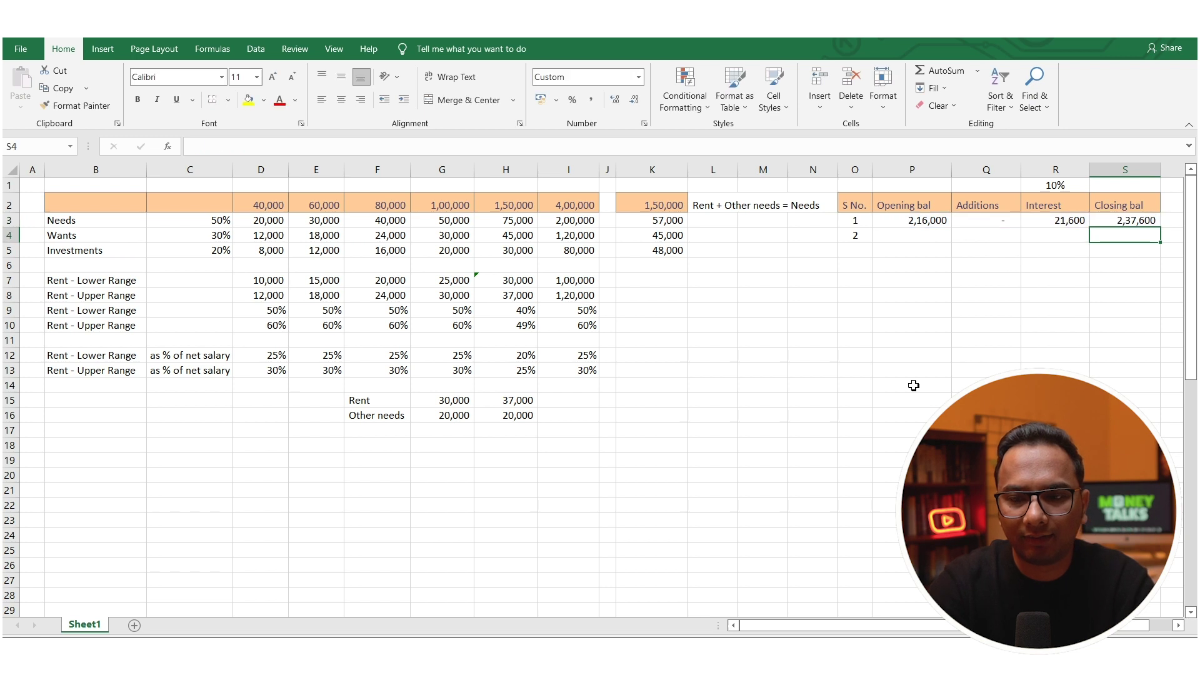
Start year two with the 2,37,600 carried-over opening balance and 2,16,000 additions (=18000*12)
key("Left")
key("Left")
key("Left")
type("=")
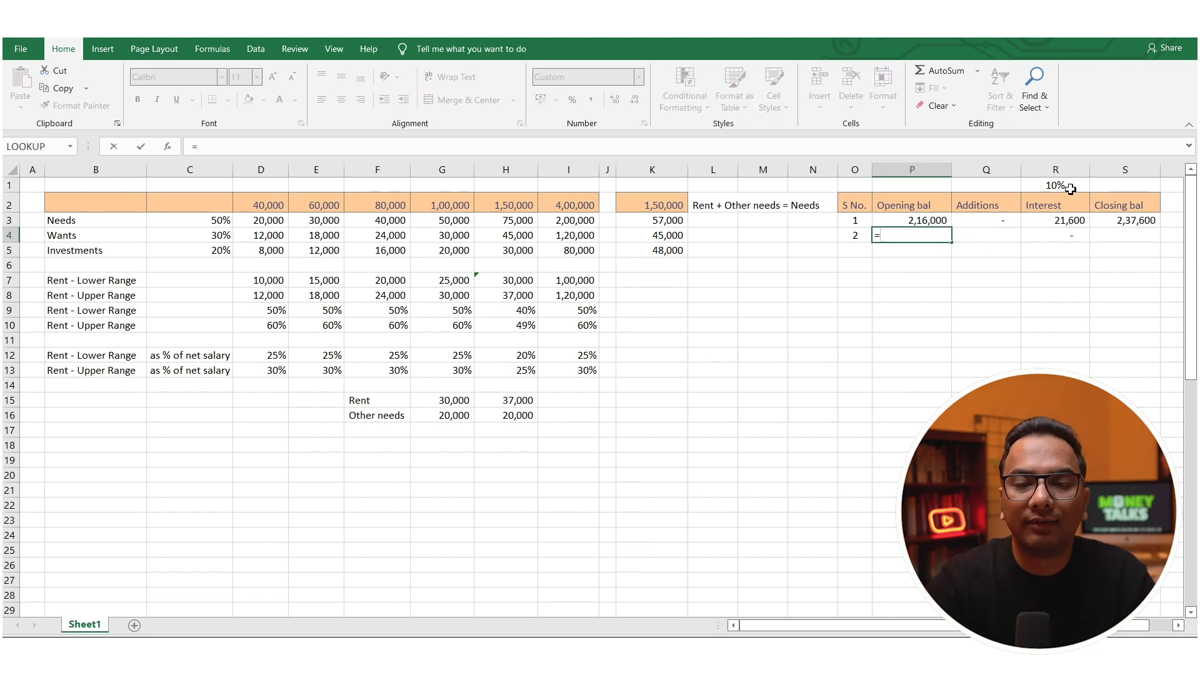
left_click(1111, 222)
key("Return")
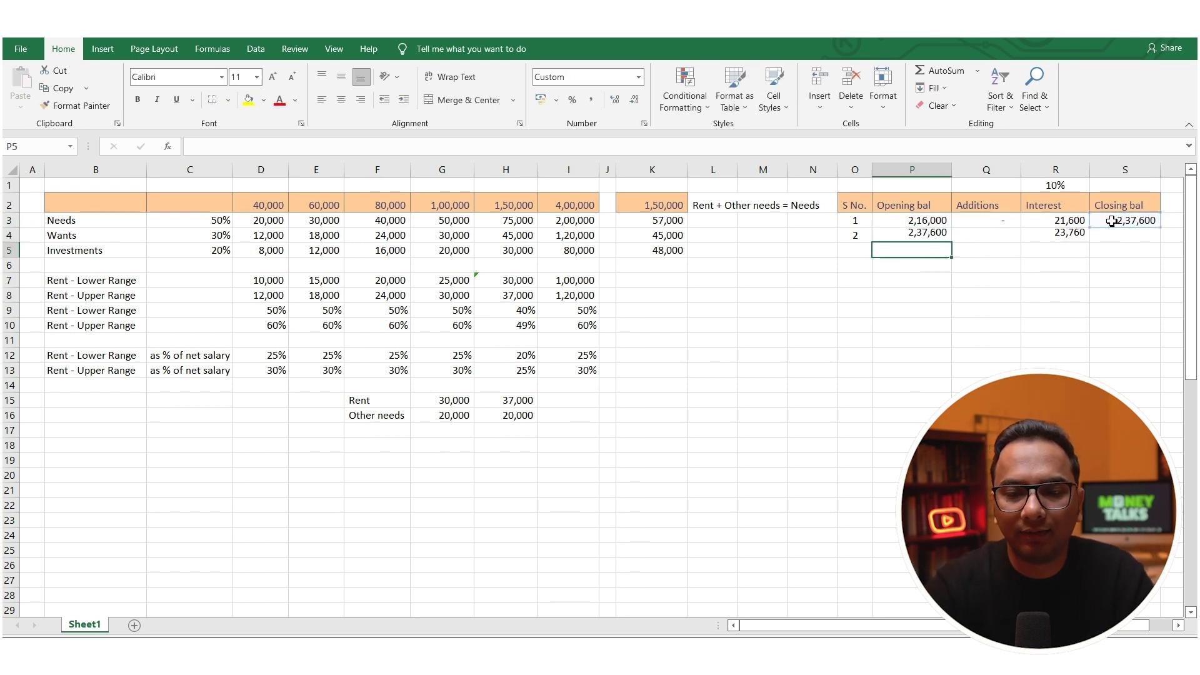
key("Up")
key("Right")
type("+18")
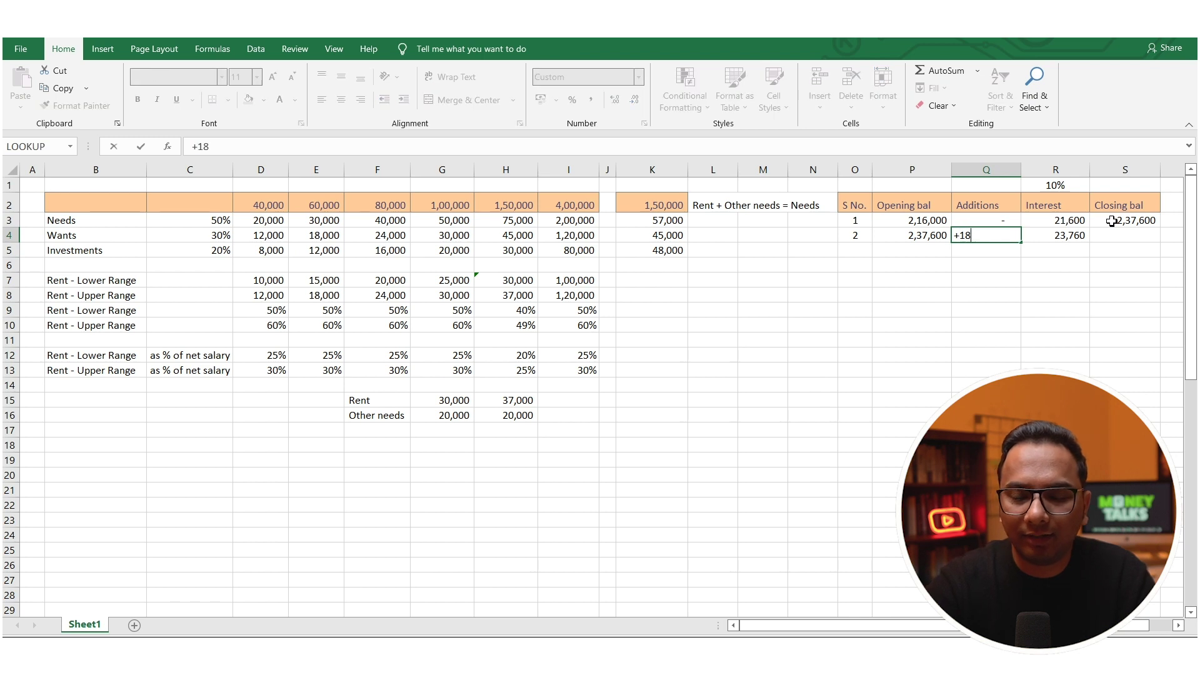
type("000*12")
key("Return")
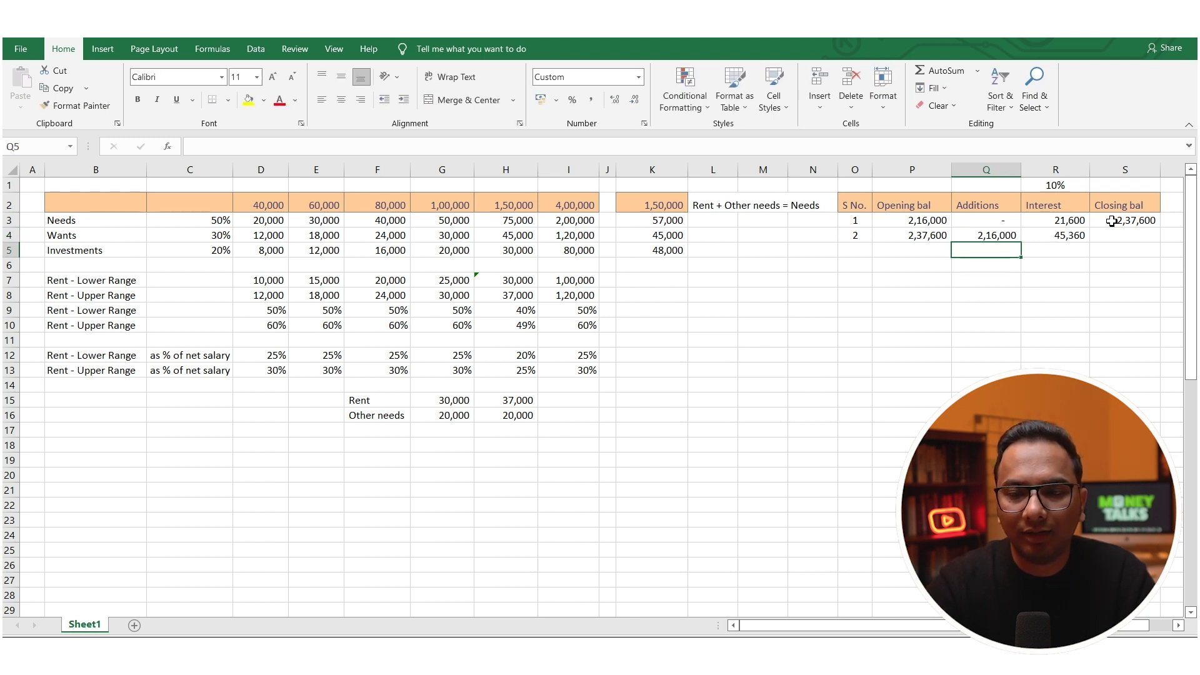
key("Up")
Fill year two's 45,360 interest and 4,98,960 closing balance down from year one
key("Right")
key("F2")
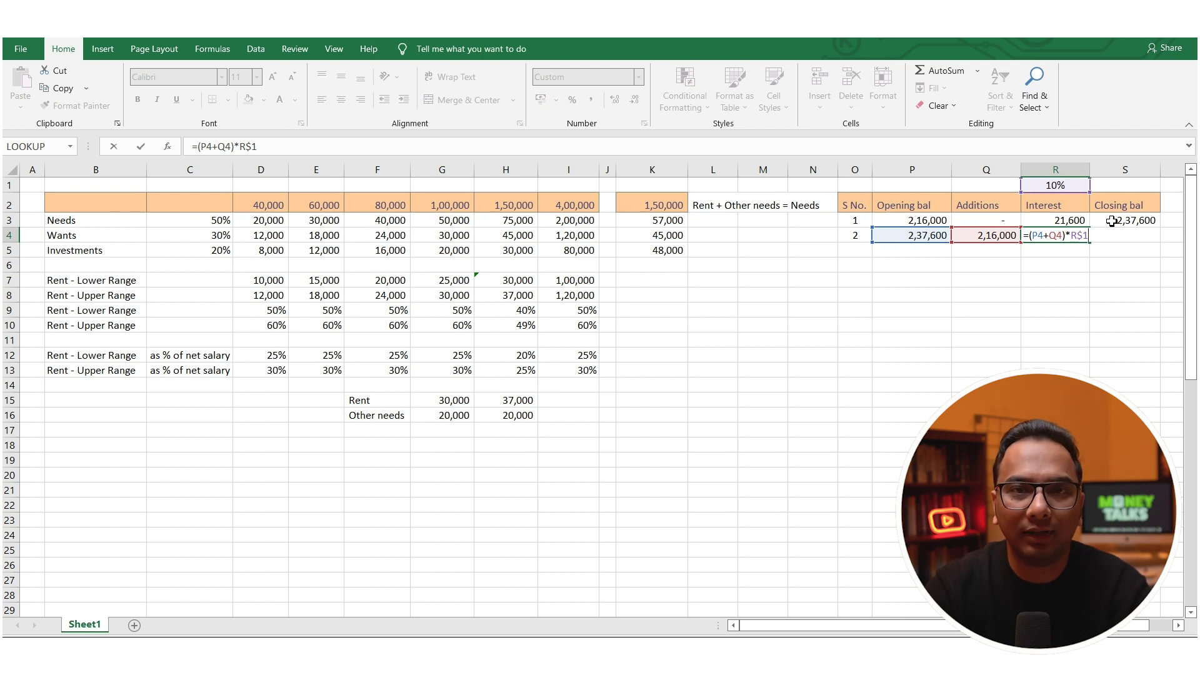
key("Tab")
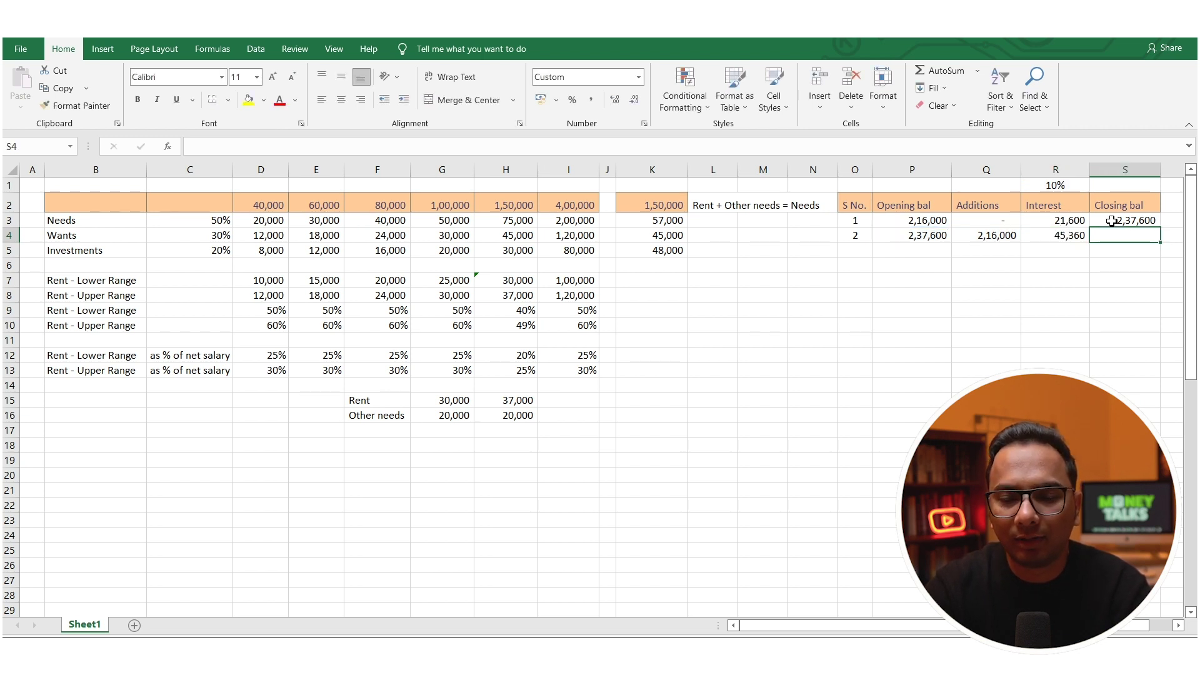
key("ctrl+d")
key("F2")
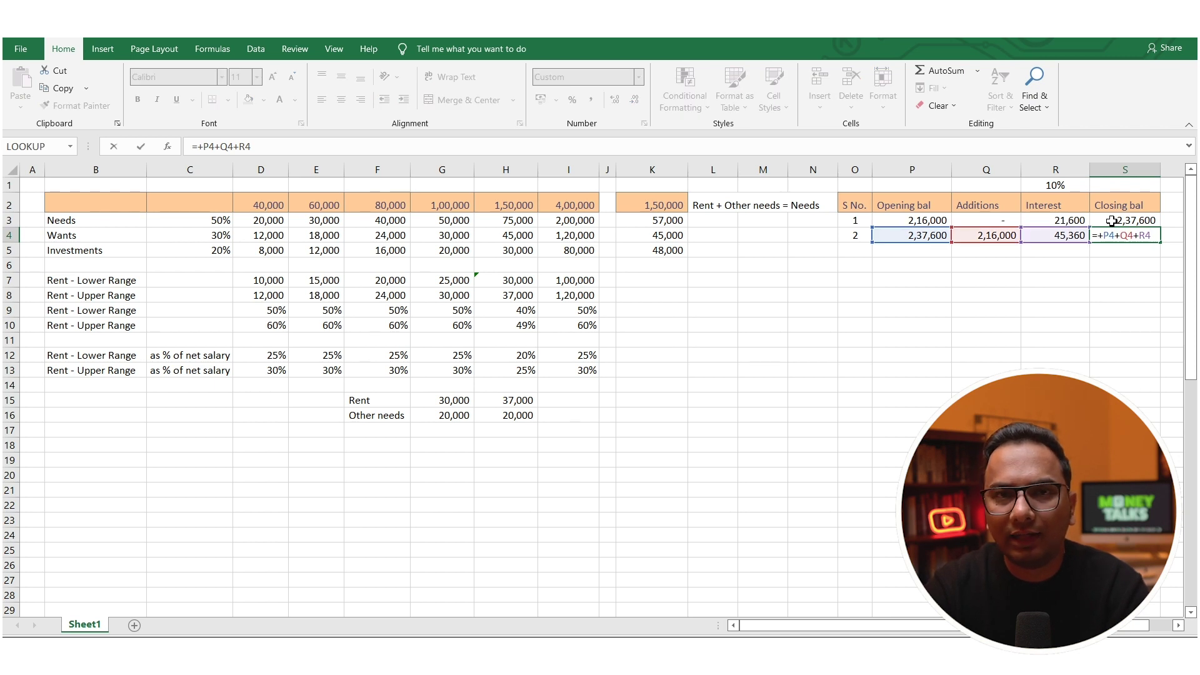
key("Escape")
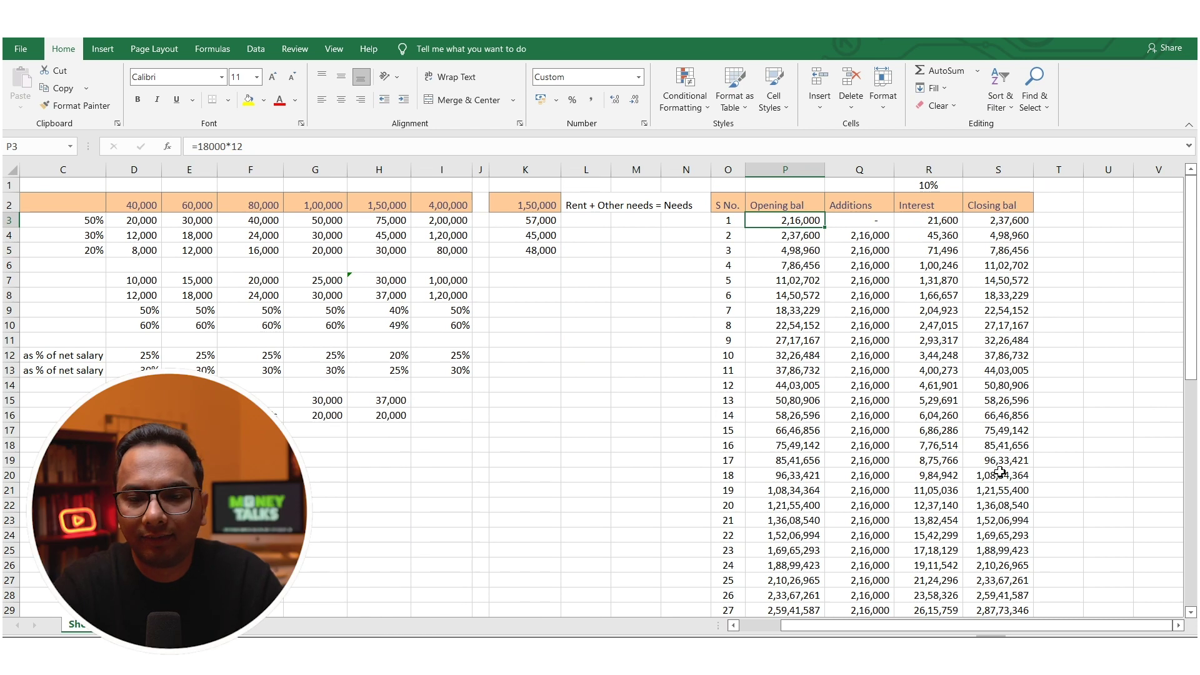
scroll(999, 471, "down", 4)
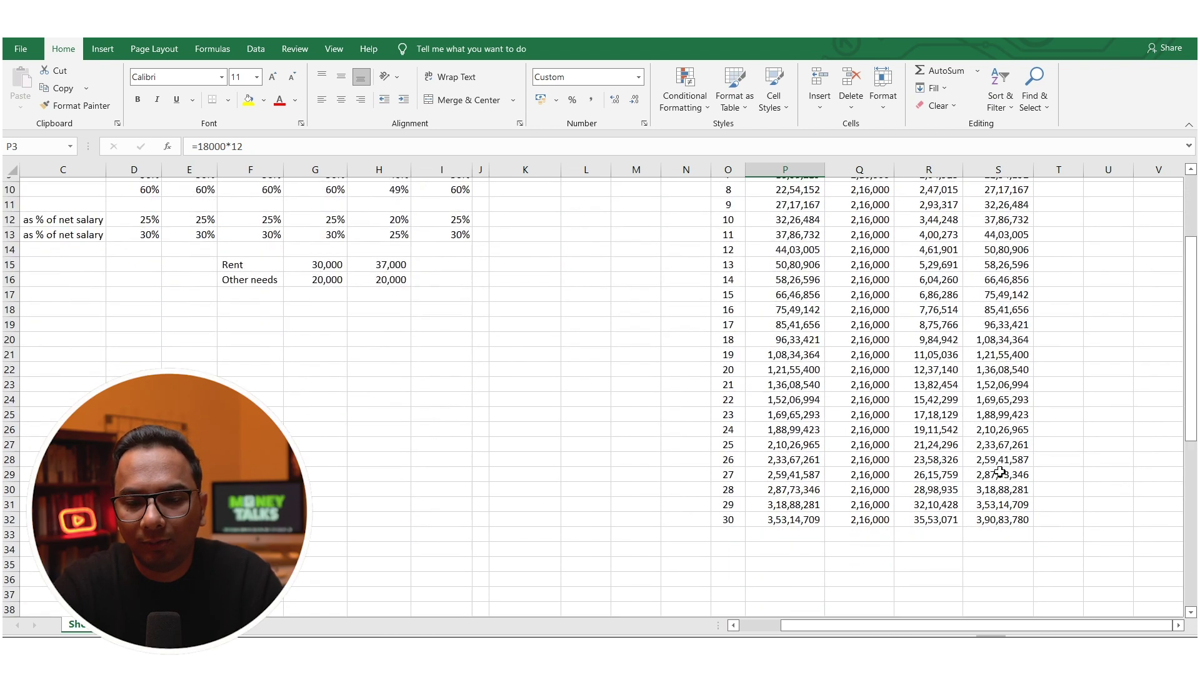
left_click(1000, 471)
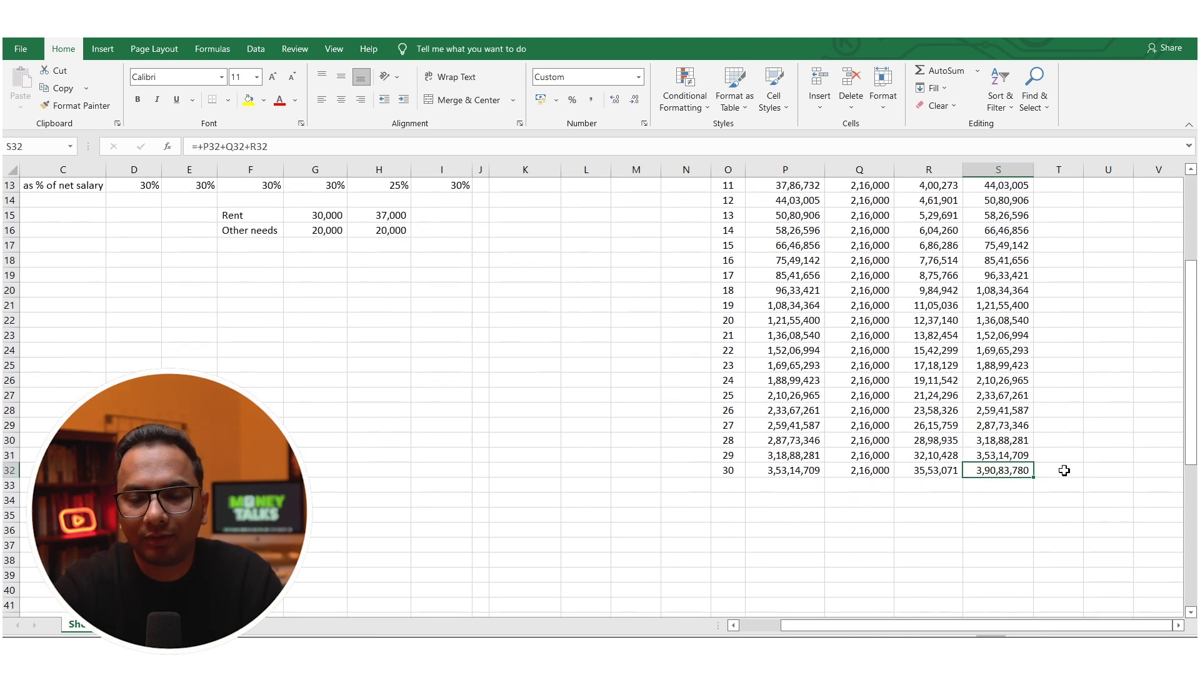